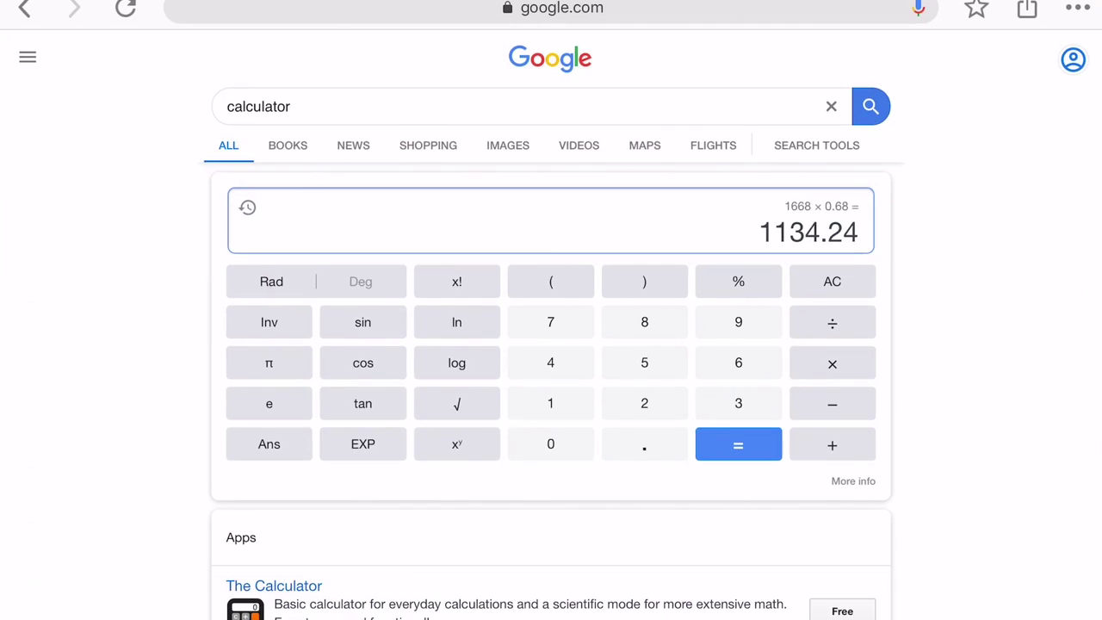
Calculate 2388 × 0.618 = 1475.784 on Google's calculator
left_click(550, 444)
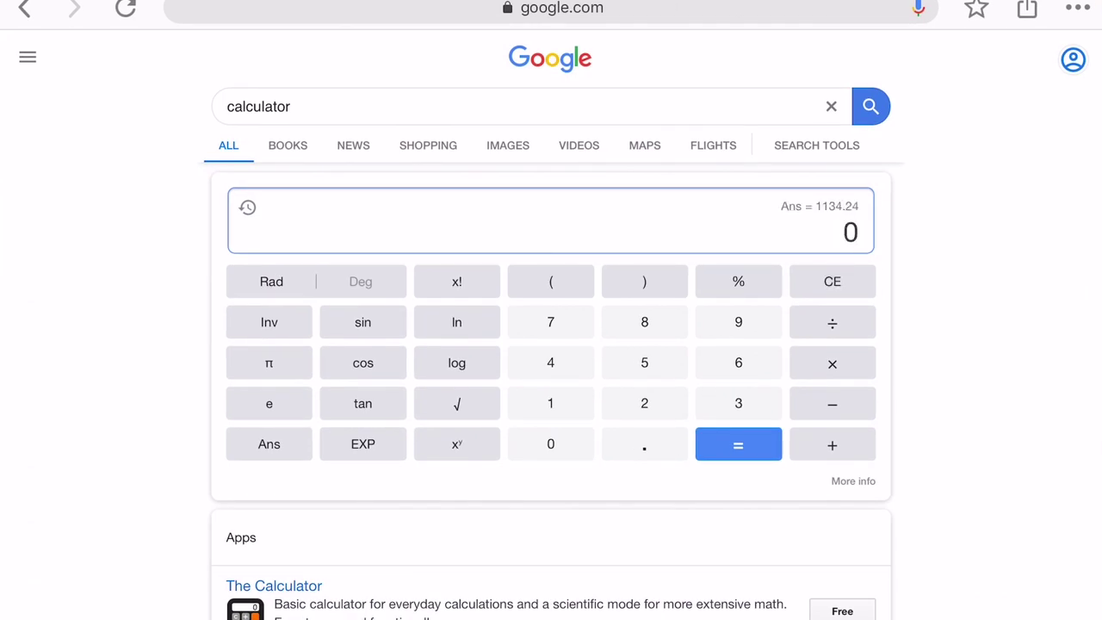
left_click(644, 403)
left_click(738, 403)
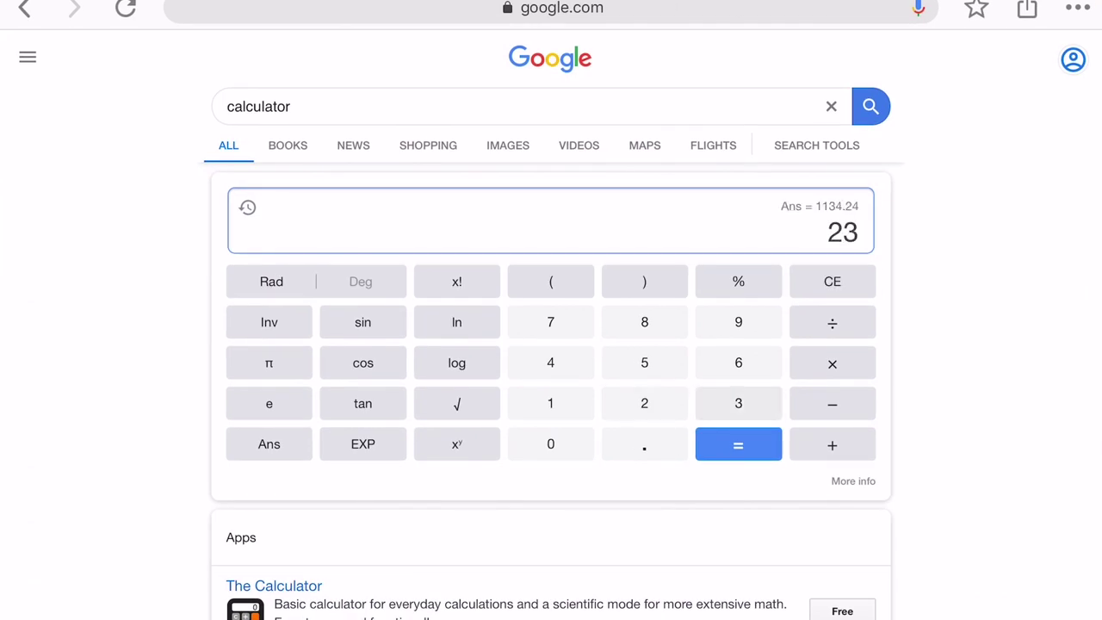
left_click(643, 321)
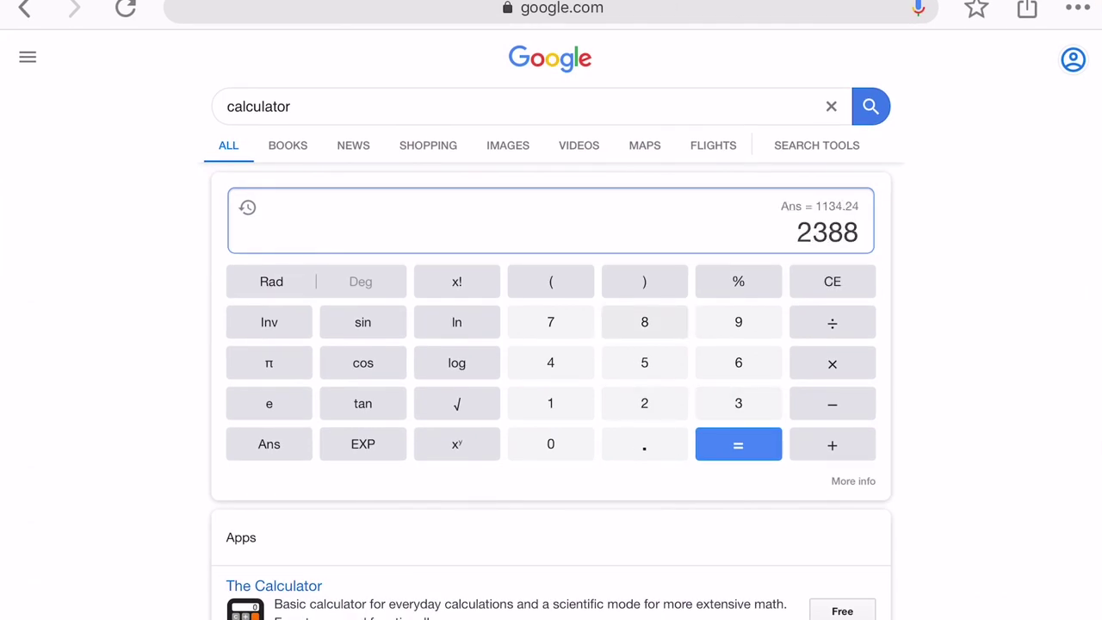
left_click(832, 363)
left_click(550, 443)
left_click(644, 444)
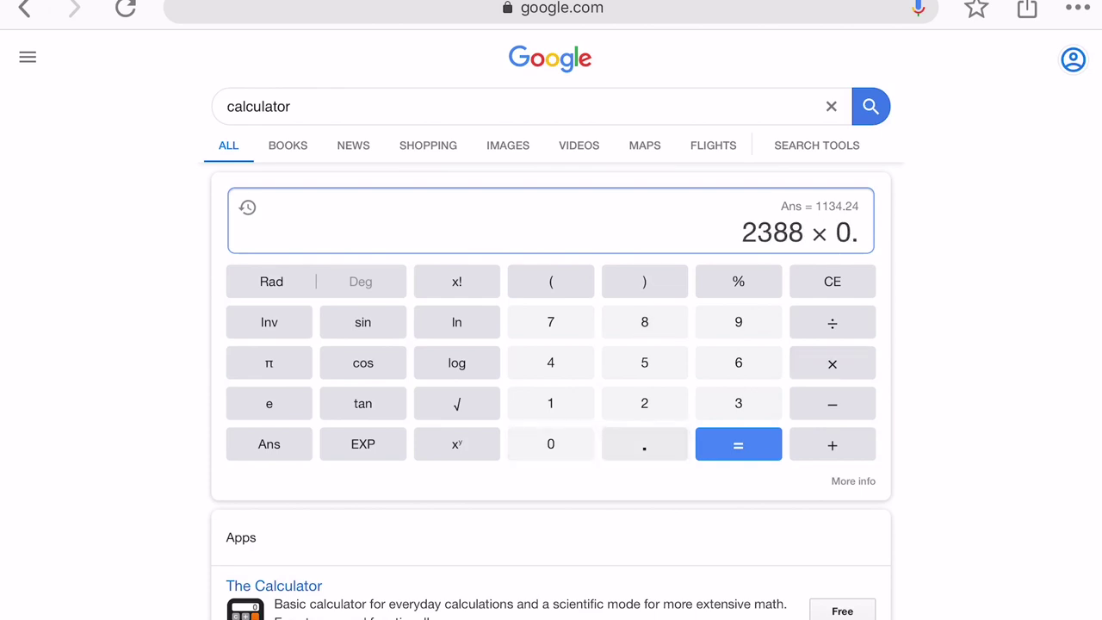
left_click(737, 362)
left_click(550, 403)
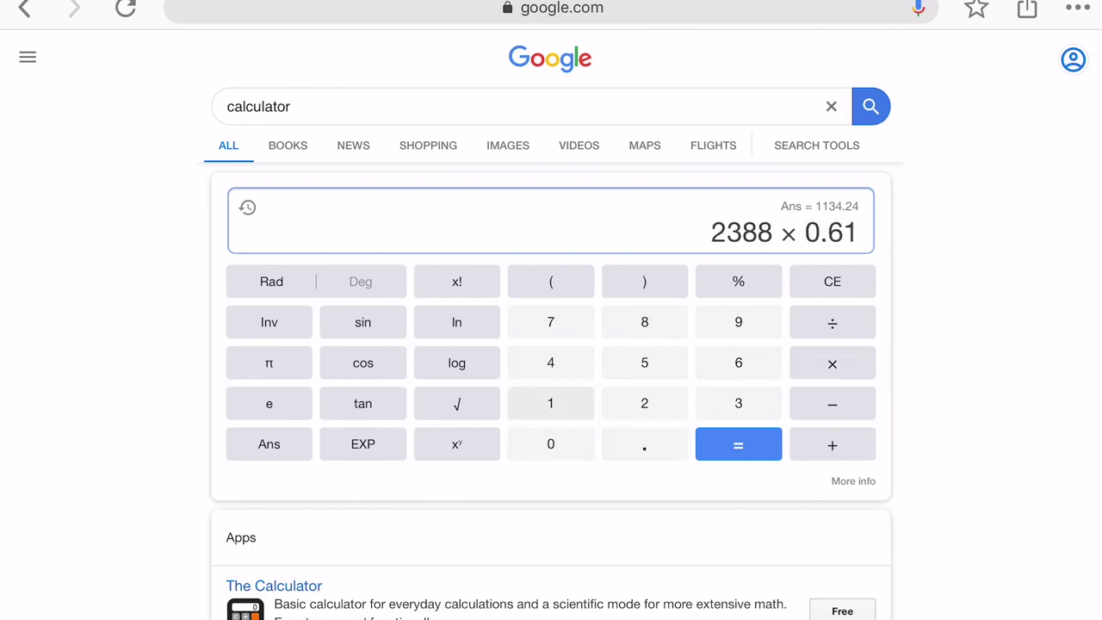
left_click(643, 322)
left_click(737, 444)
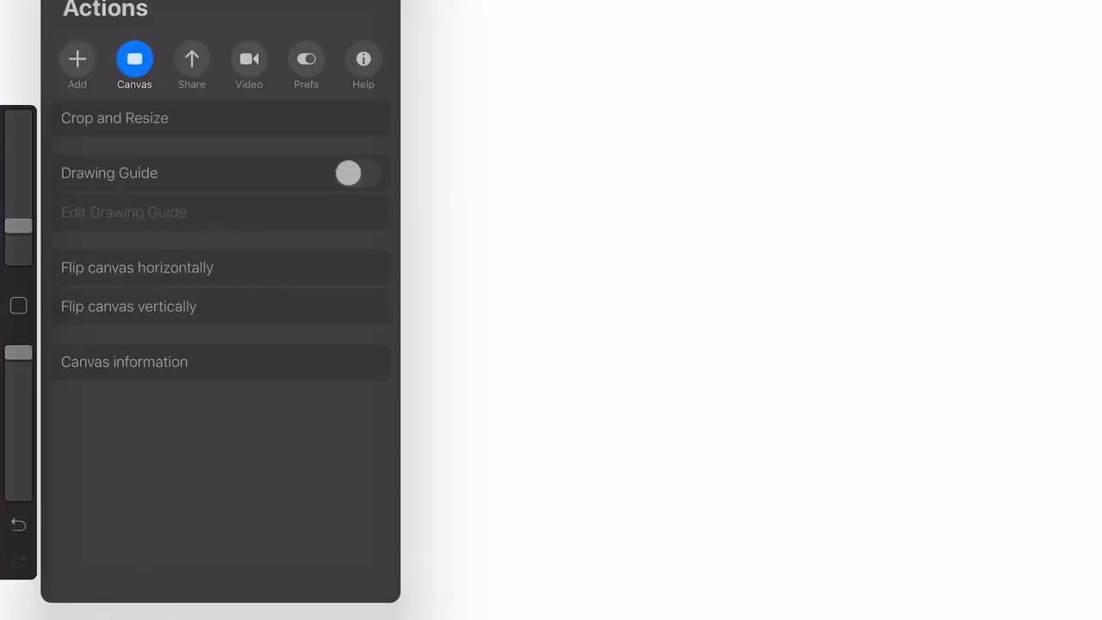
Turn on the 2D grid guide at 1476 px and drag its origin to the left edge
left_click(357, 173)
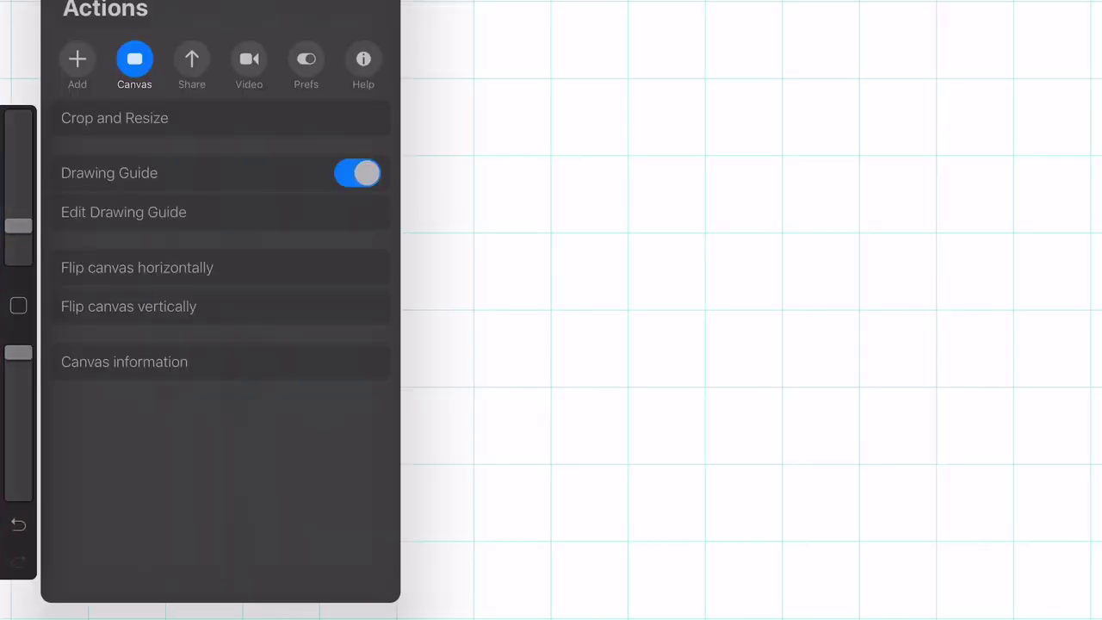
left_click(123, 212)
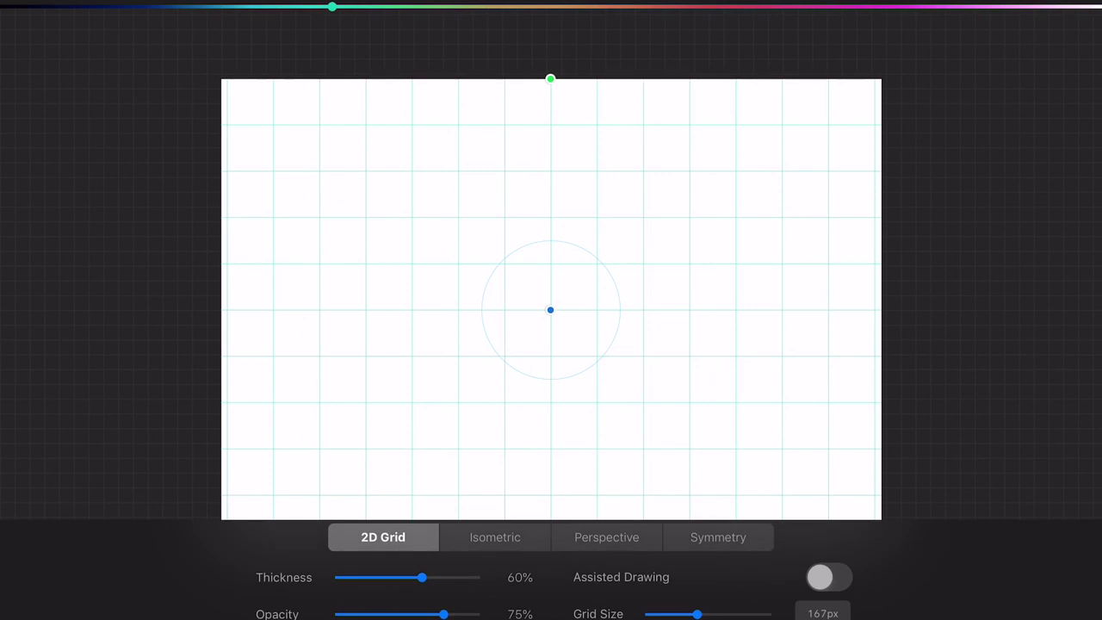
left_click(823, 613)
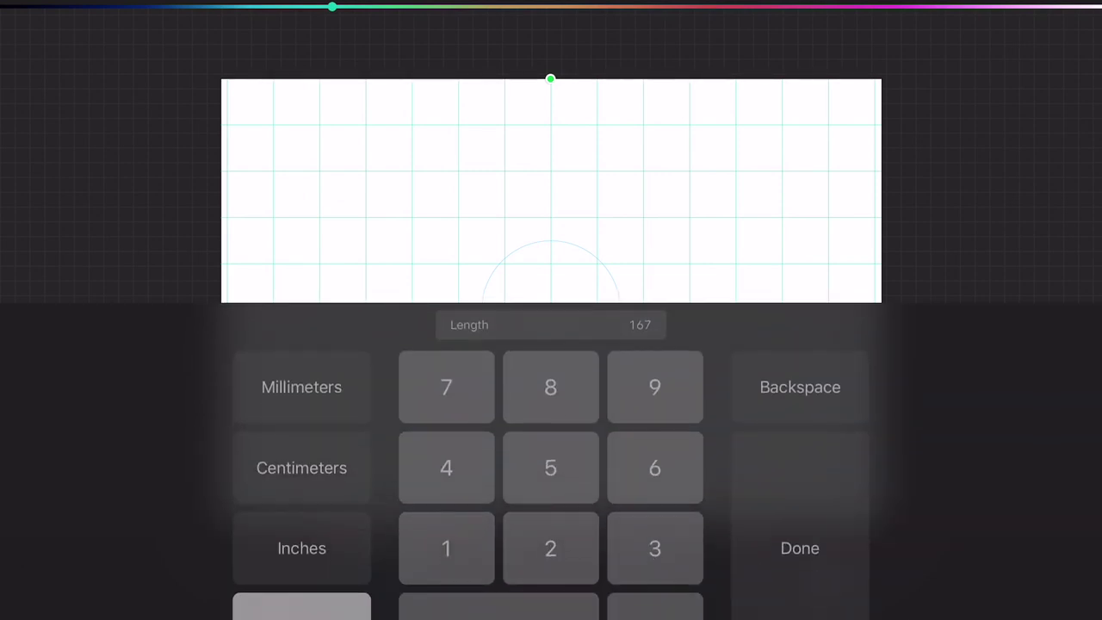
left_click(800, 387)
left_click(799, 387)
left_click(445, 547)
left_click(445, 467)
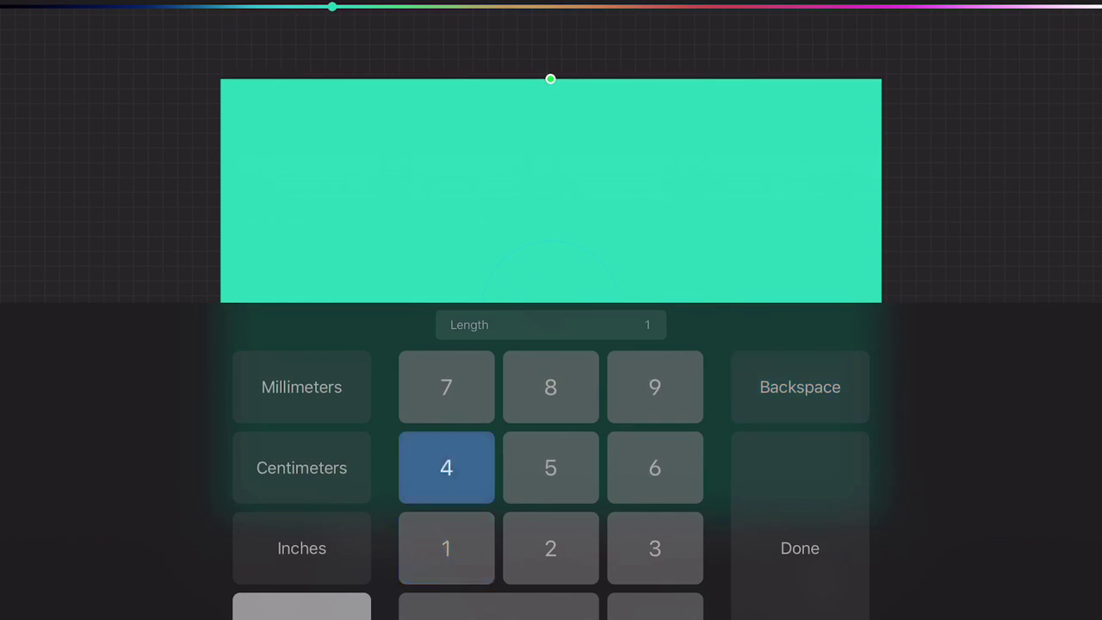
left_click(446, 387)
left_click(654, 468)
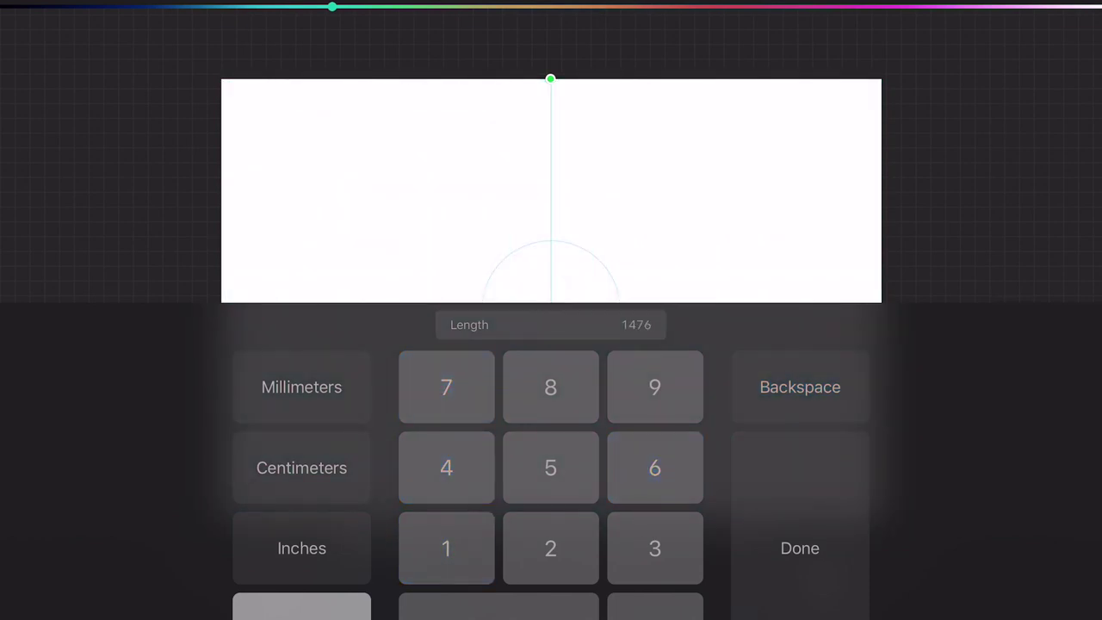
left_click(799, 548)
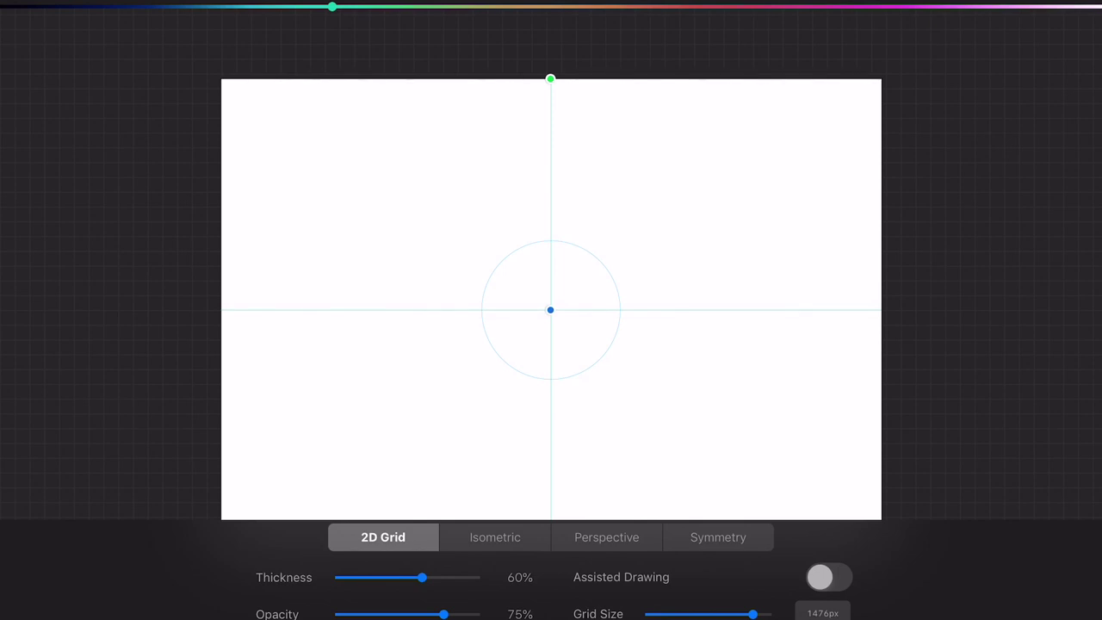
left_click_drag(550, 309, 220, 329)
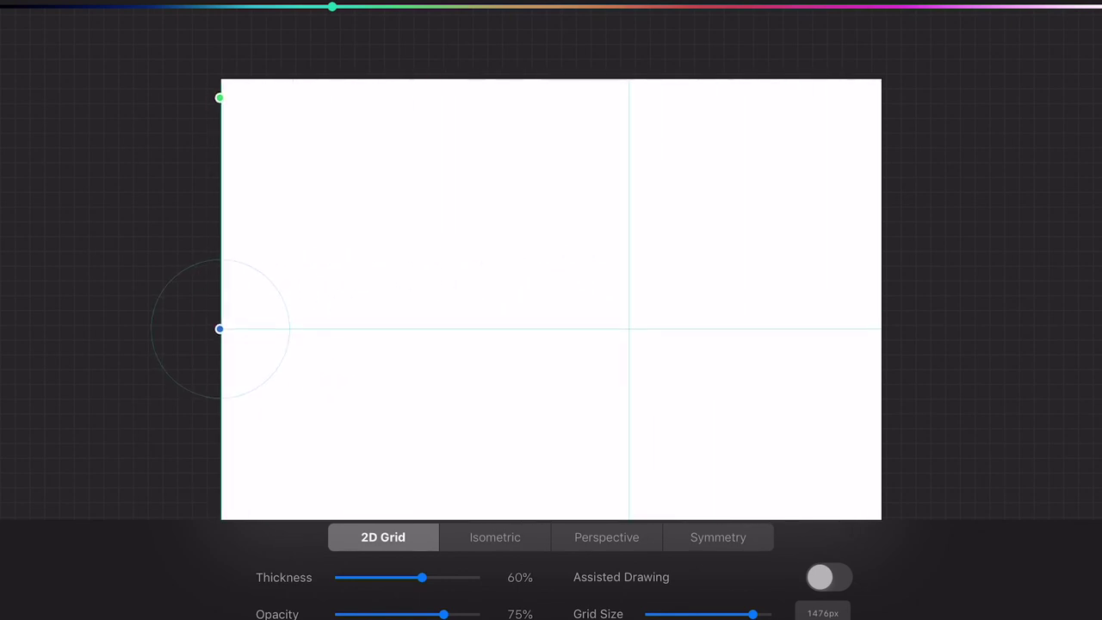
mouse_move(220, 329)
left_mouse_down()
mouse_move(220, 269)
mouse_move(220, 327)
left_mouse_up()
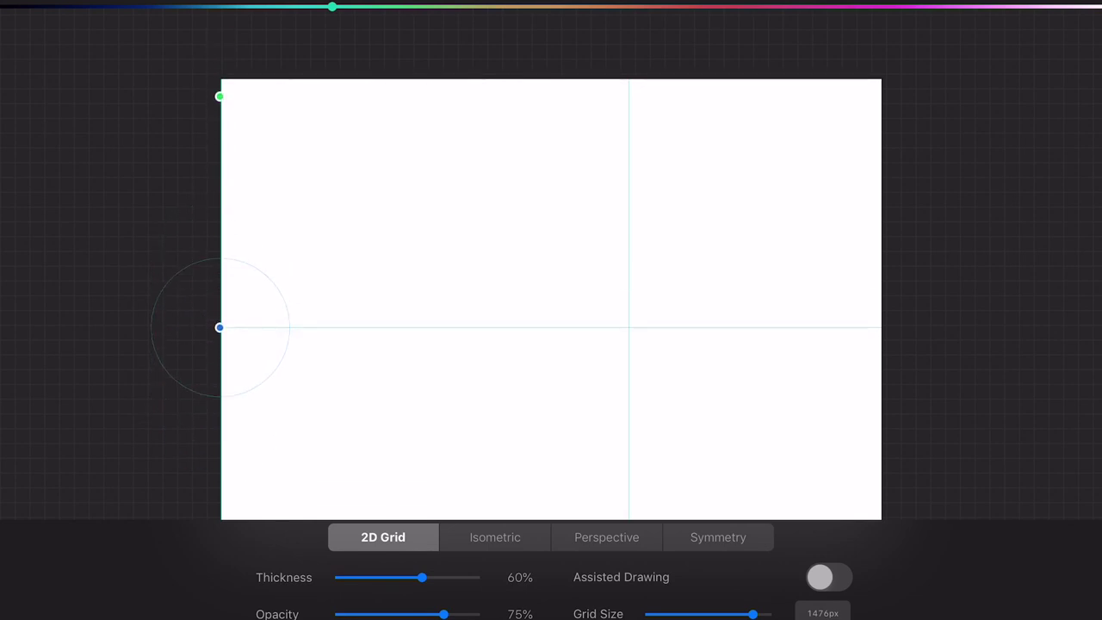
Enable Drawing Assist on Layer 1, choose a brush, and check the canvas dimensions
key("l")
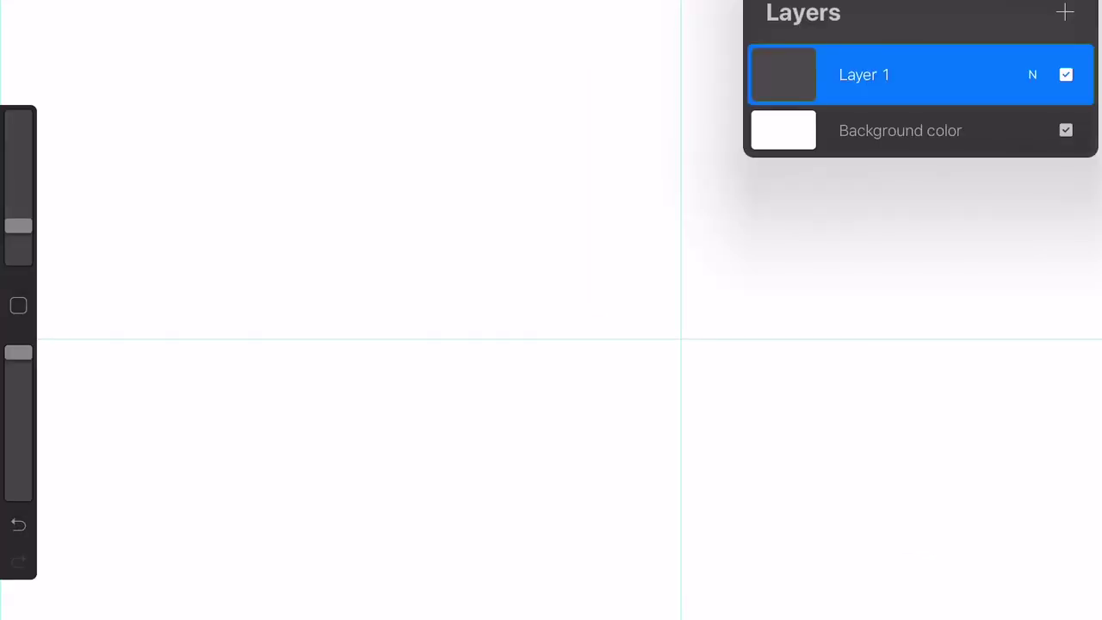
left_click(783, 75)
left_click(669, 239)
key("b")
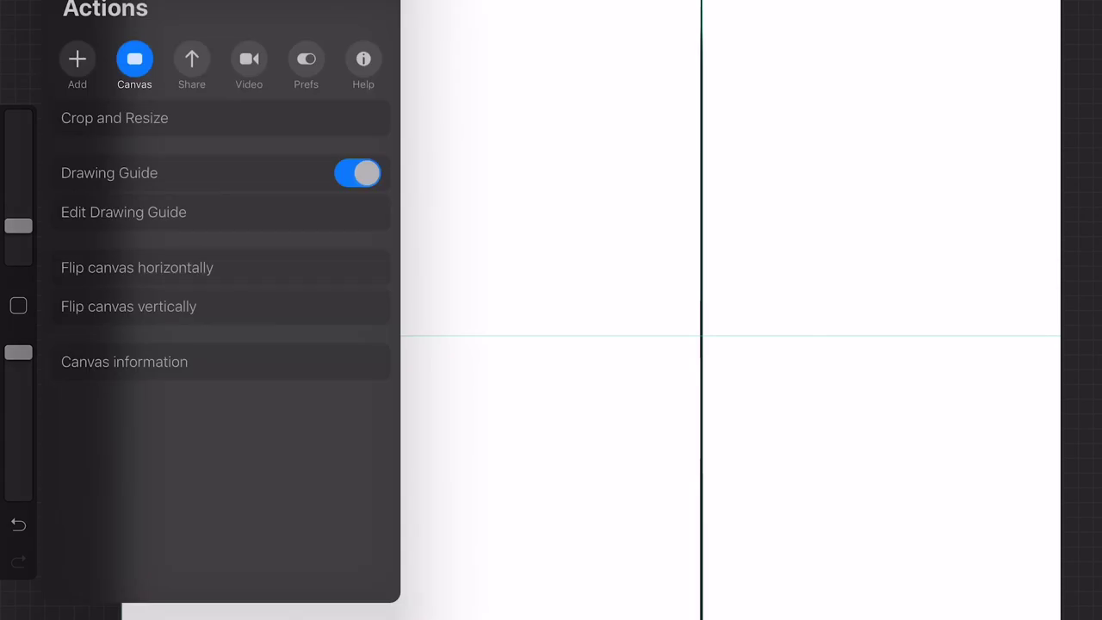
left_click(115, 118)
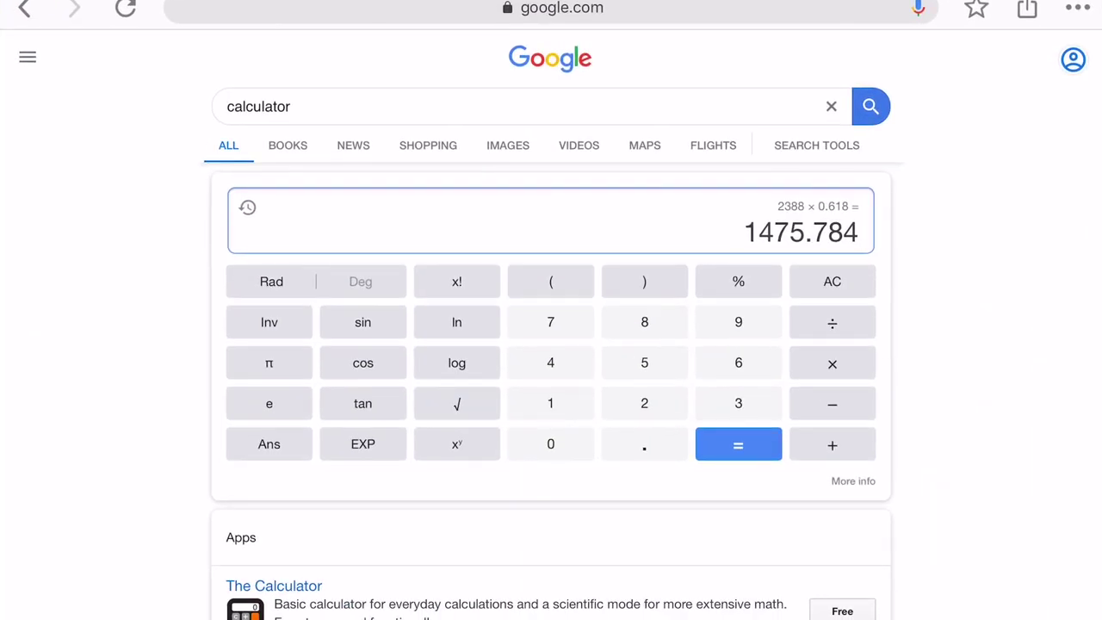
Calculate 1668 × 0.618 = 1030.824 on Google's calculator, then go back to Procreate
left_click(831, 281)
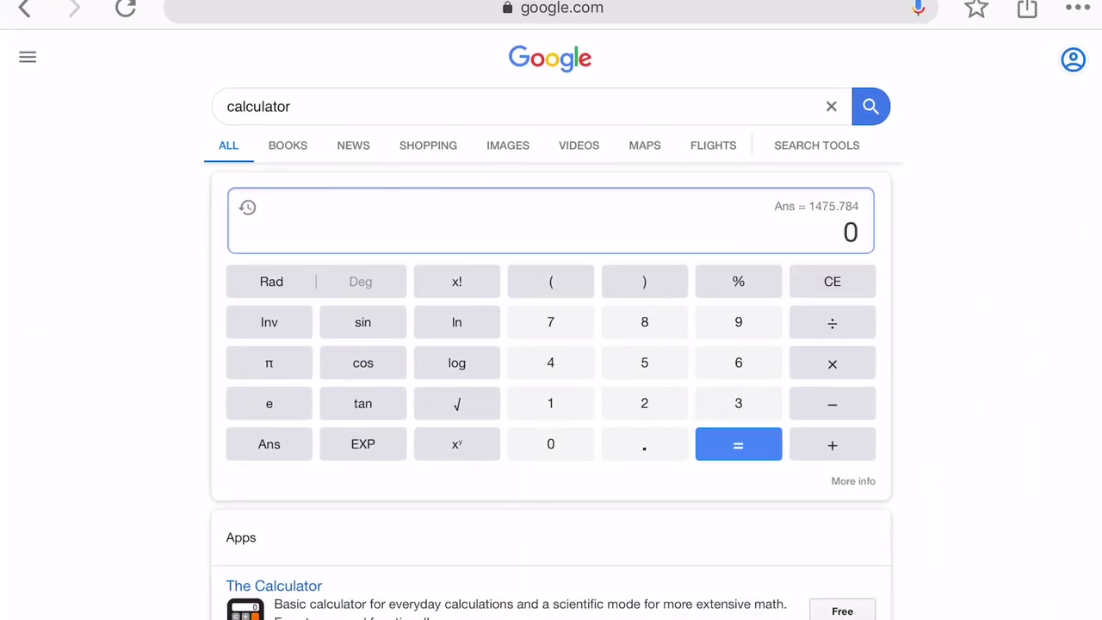
left_click(550, 403)
left_click(738, 362)
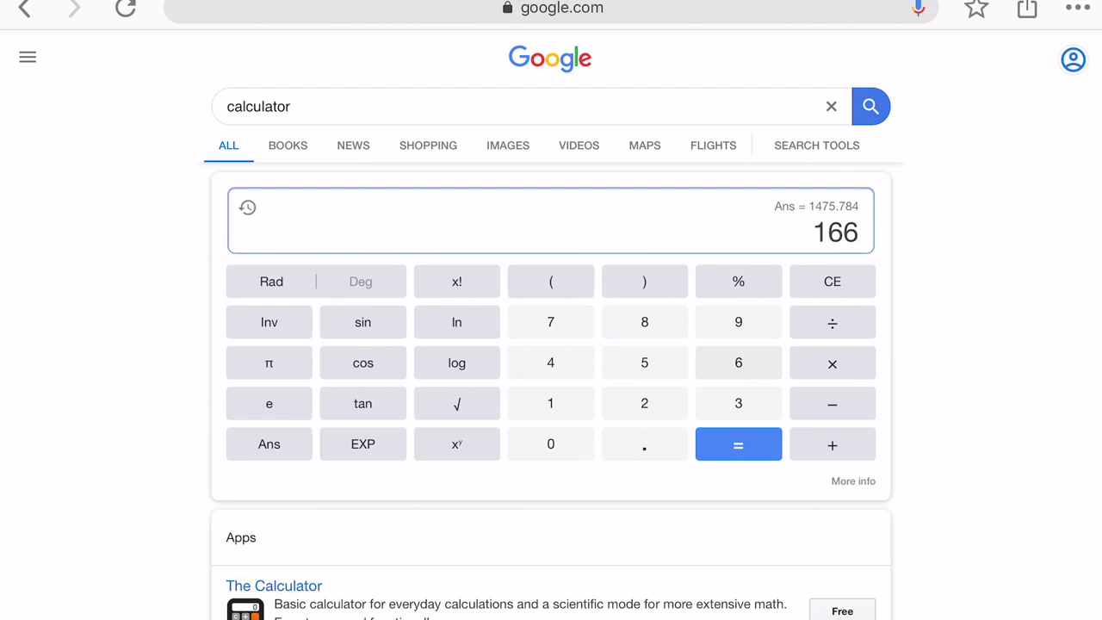
left_click(644, 322)
left_click(832, 362)
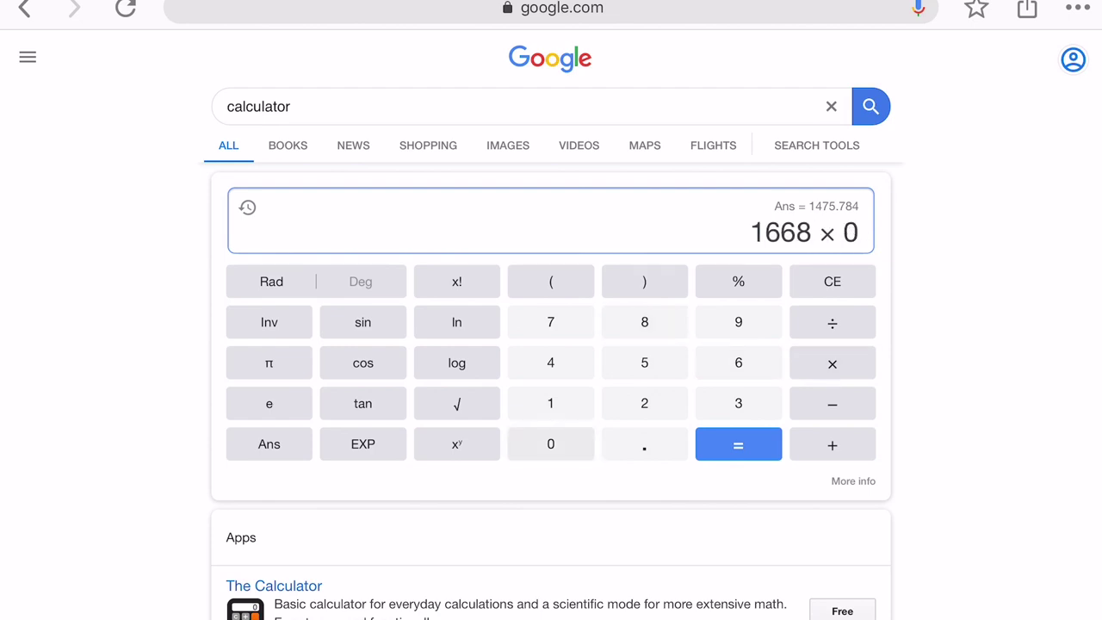
left_click(644, 444)
left_click(738, 362)
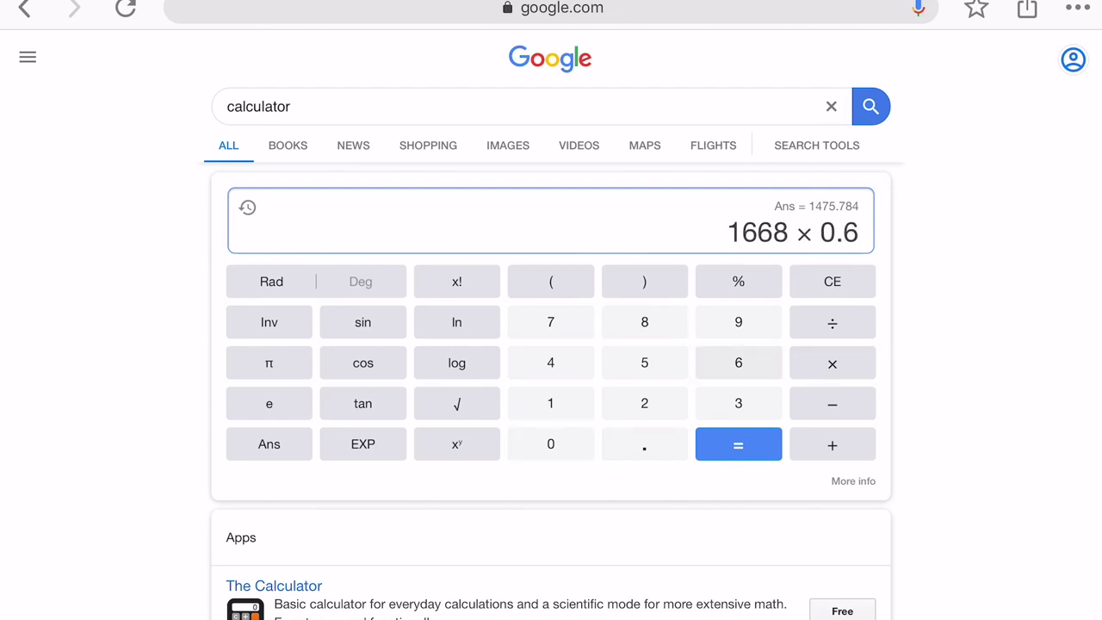
left_click(550, 403)
left_click(644, 322)
left_click(738, 444)
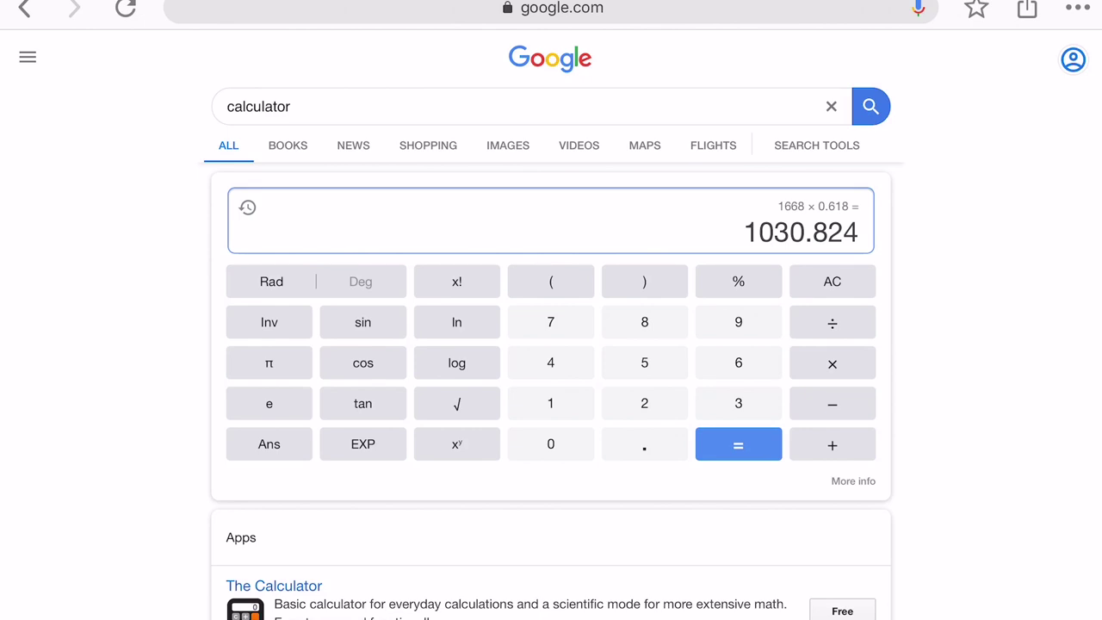
left_click_drag(551, 615, 551, 344)
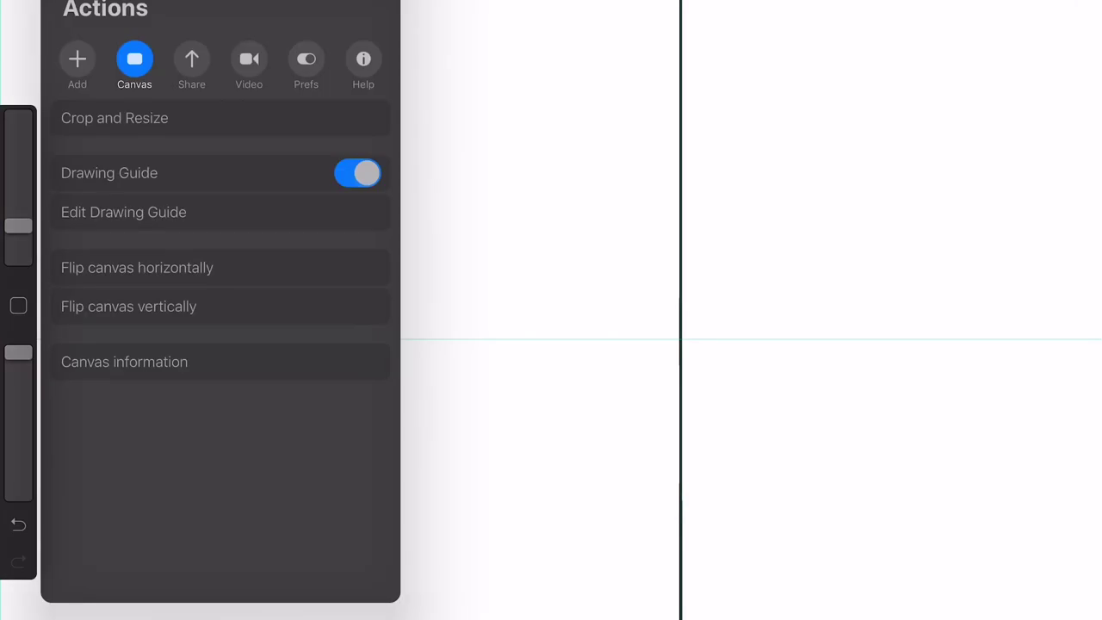
Change the guide grid size to 1031 px and move its origin up to the canvas top
left_click(124, 212)
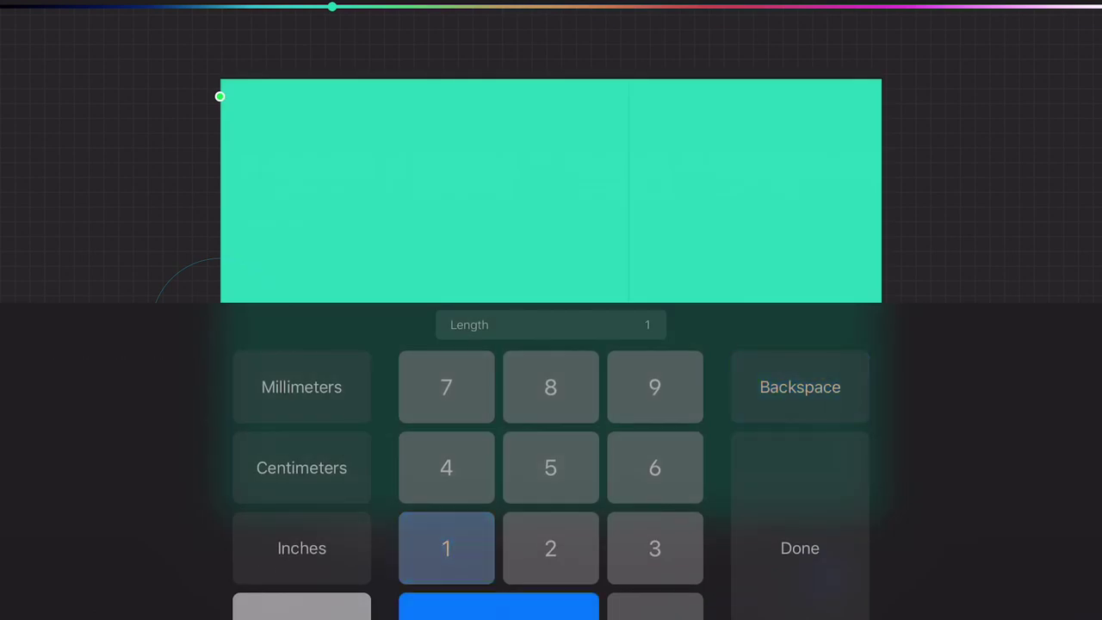
left_click(499, 606)
left_click(654, 548)
left_click(446, 547)
left_click(799, 548)
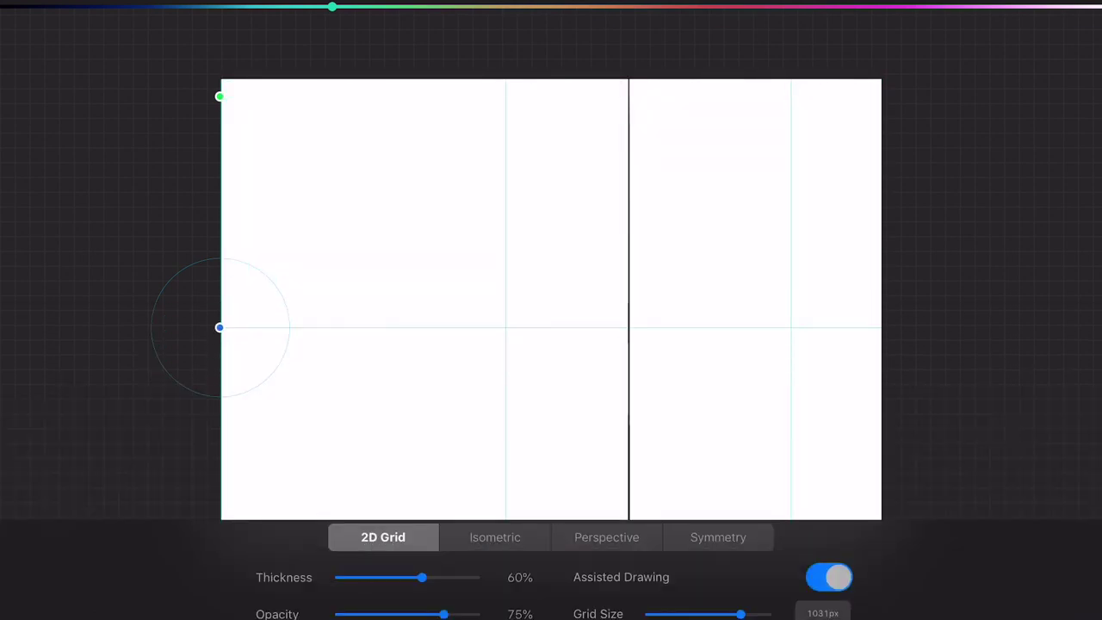
mouse_move(220, 327)
left_mouse_down()
mouse_move(219, 79)
mouse_move(220, 476)
mouse_move(220, 307)
left_mouse_up()
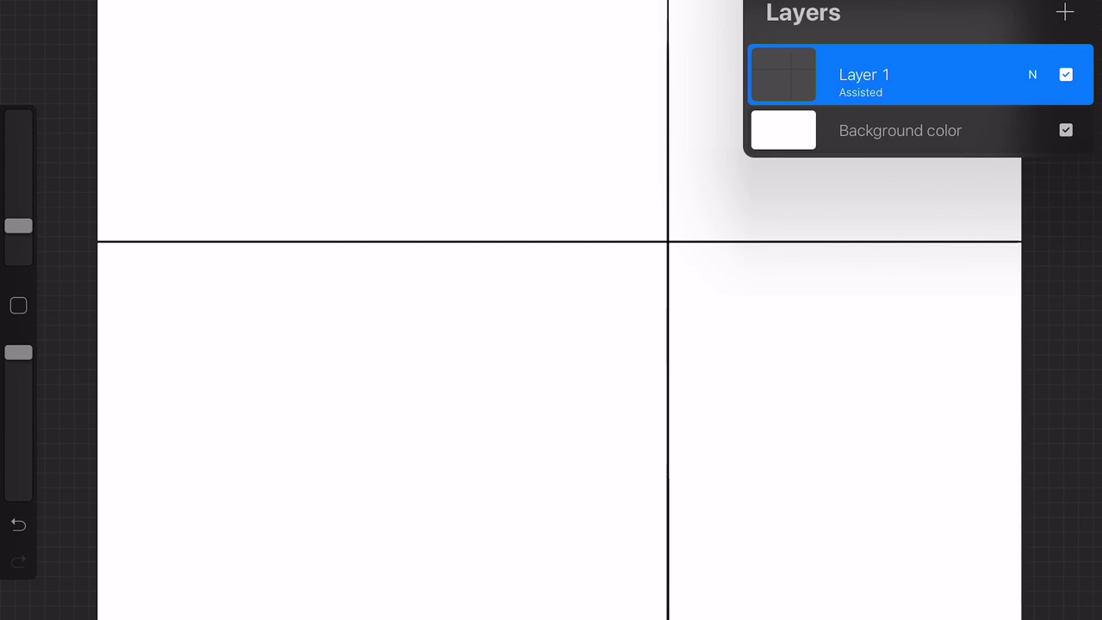
Duplicate Layer 1 and shift the copied lines left and down to form nine cells
left_click_drag(990, 74, 826, 74)
left_click(976, 74)
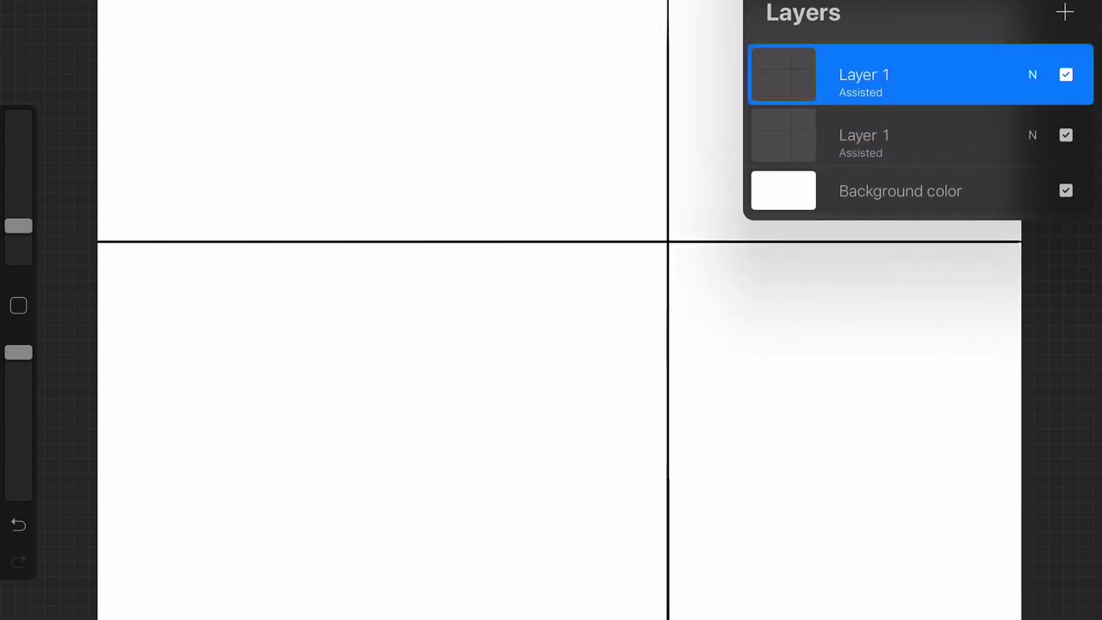
key("v")
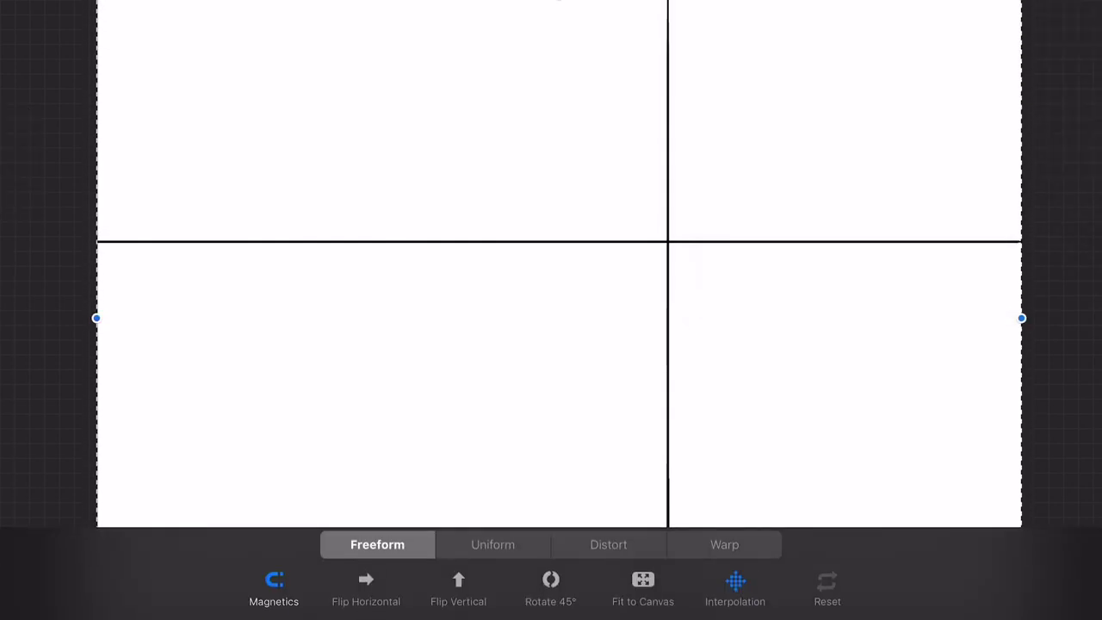
left_click_drag(667, 387, 449, 387)
left_click_drag(559, 241, 560, 396)
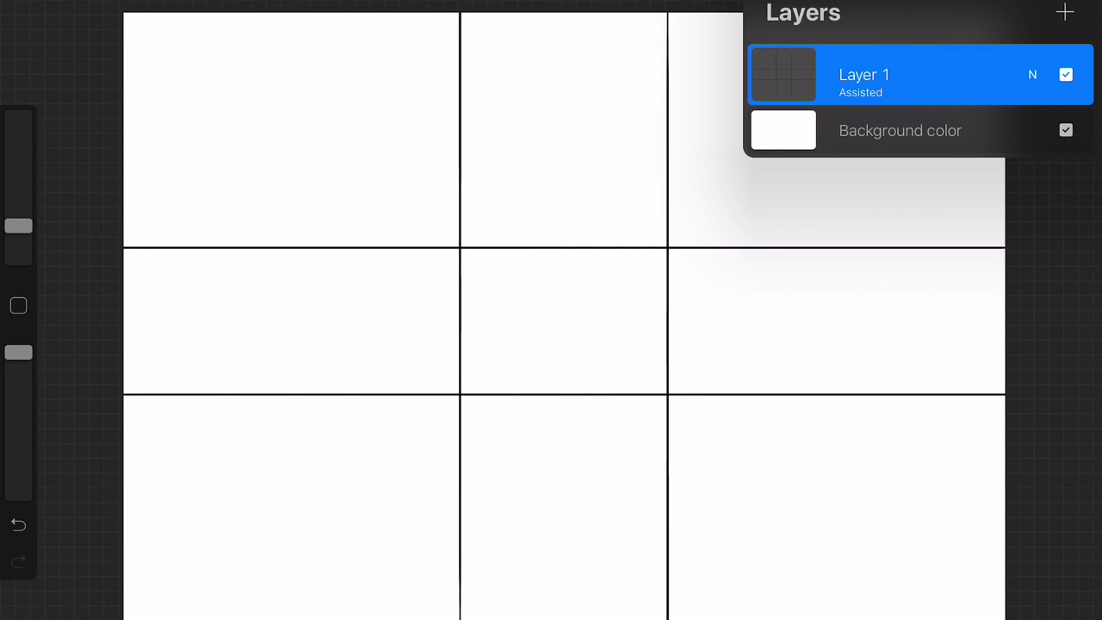
left_click_drag(990, 74, 817, 74)
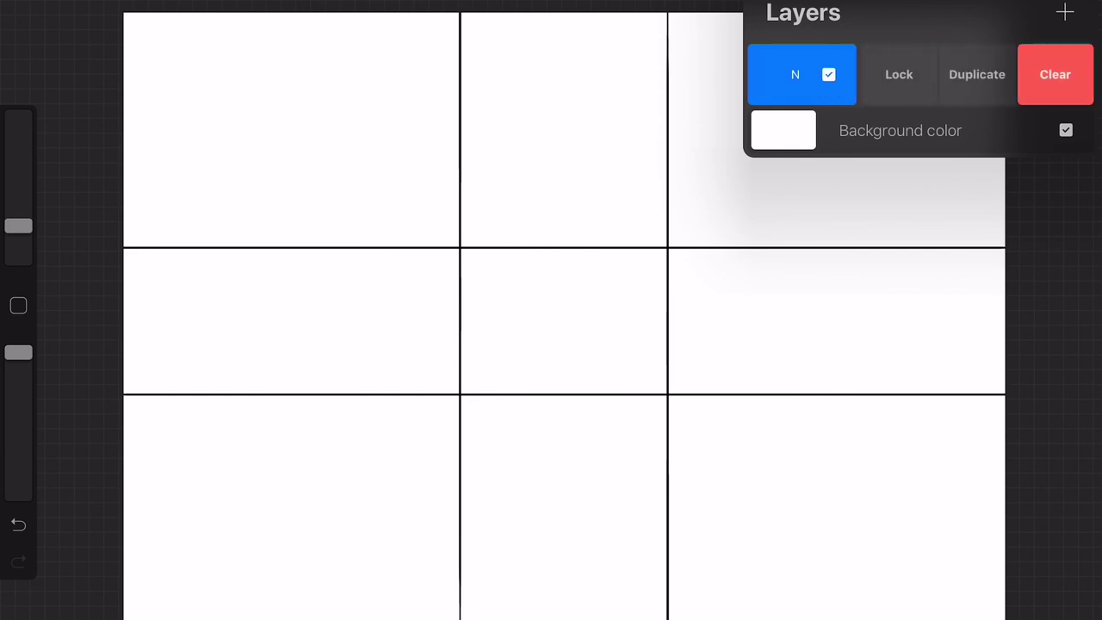
Duplicate the grid layer and uniformly scale the copy to fill the bottom-right cell
left_click(976, 74)
key("v")
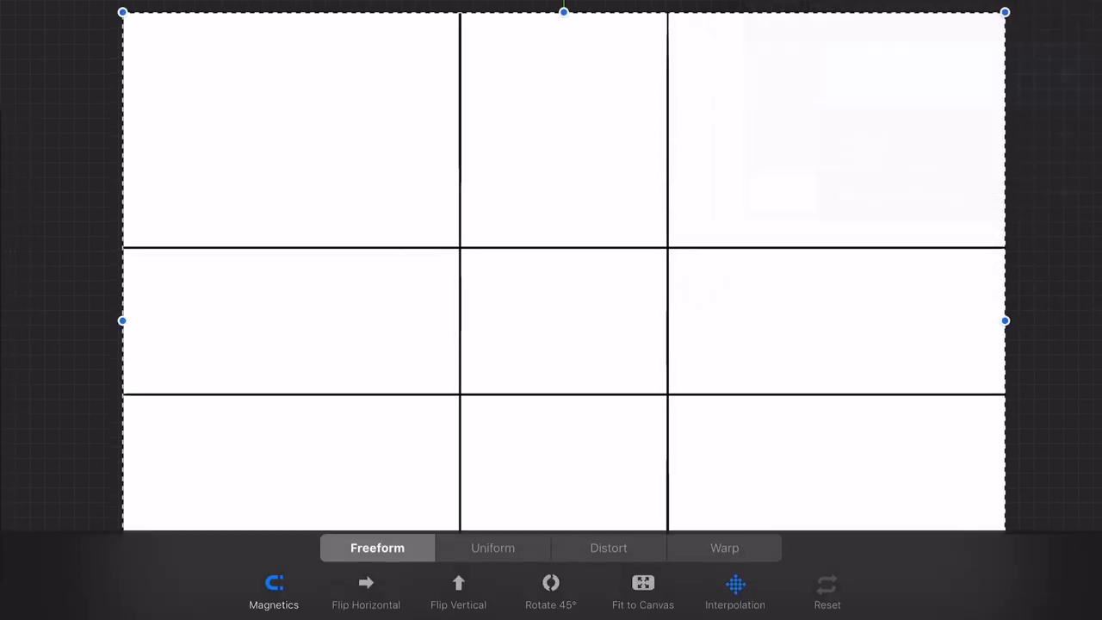
left_click(493, 544)
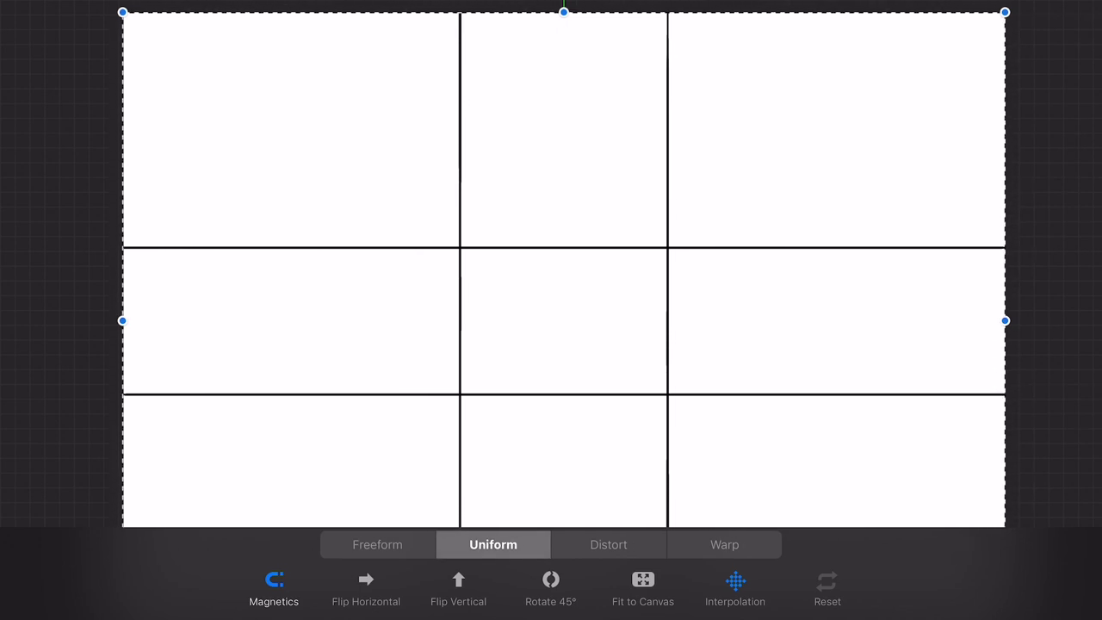
mouse_move(122, 320)
left_mouse_down()
mouse_move(241, 300)
mouse_move(300, 241)
left_mouse_up()
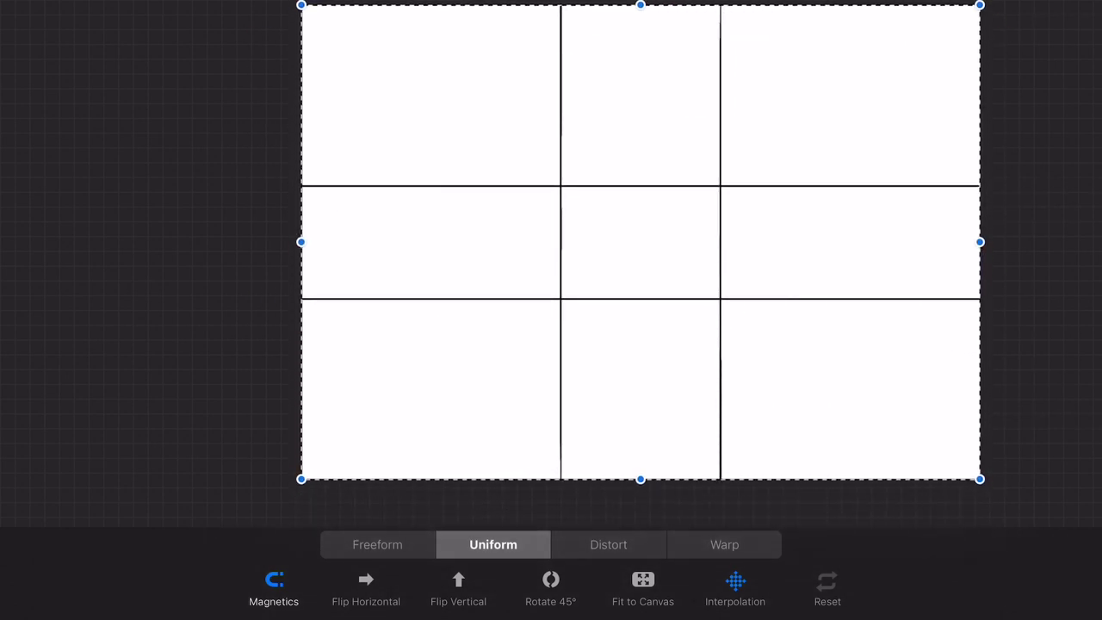
left_click_drag(300, 5, 722, 298)
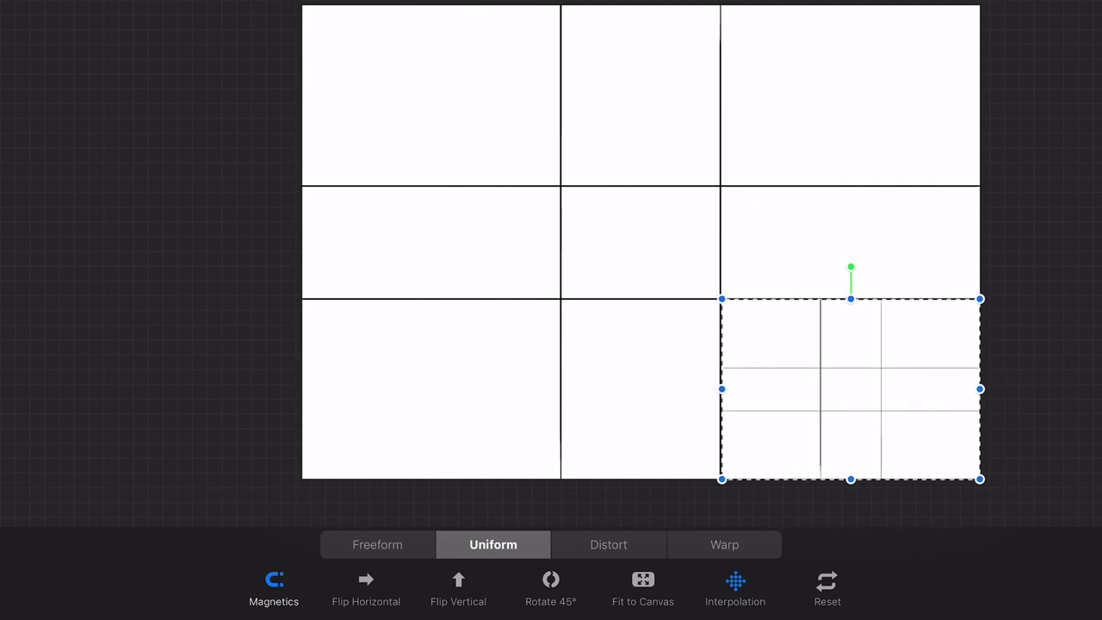
scroll(904, 414, "up", 2)
scroll(903, 413, "up", 2)
scroll(904, 413, "up", 2)
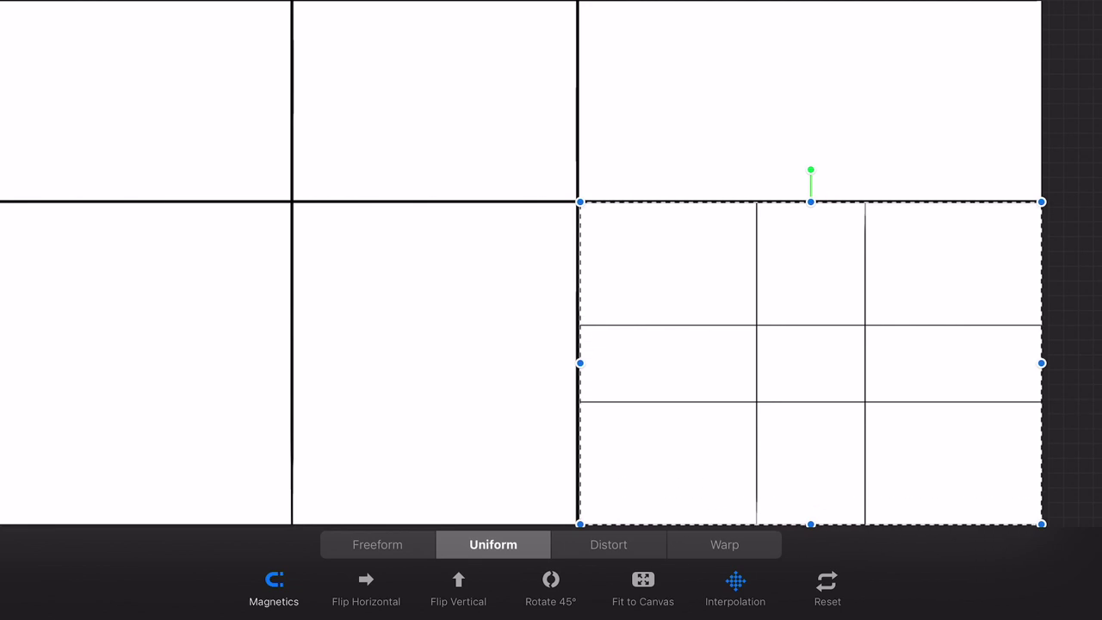
left_click_drag(579, 201, 578, 200)
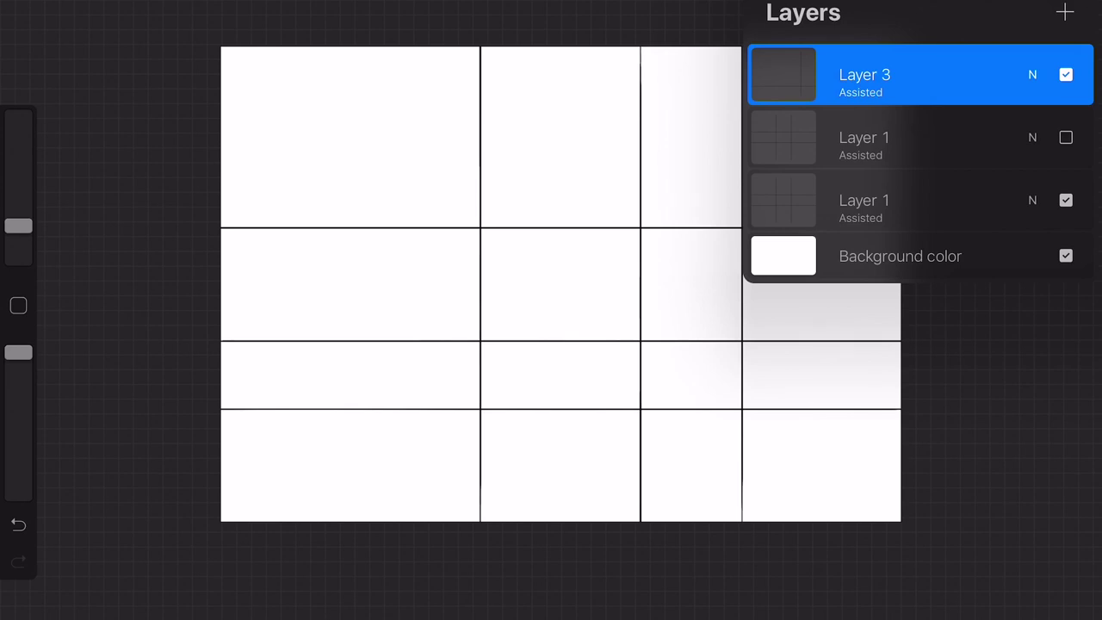
Reveal the layer options for Layer 3
left_click_drag(990, 75, 774, 75)
Duplicate Layer 3 and move the copied horizontal line up near the top
left_click(975, 74)
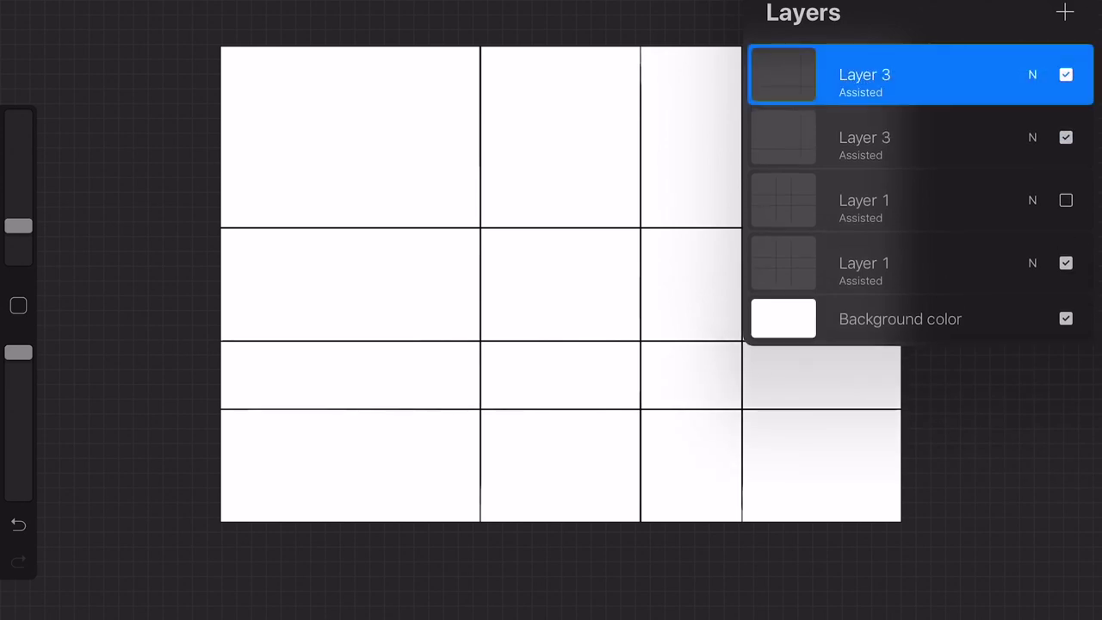
key("v")
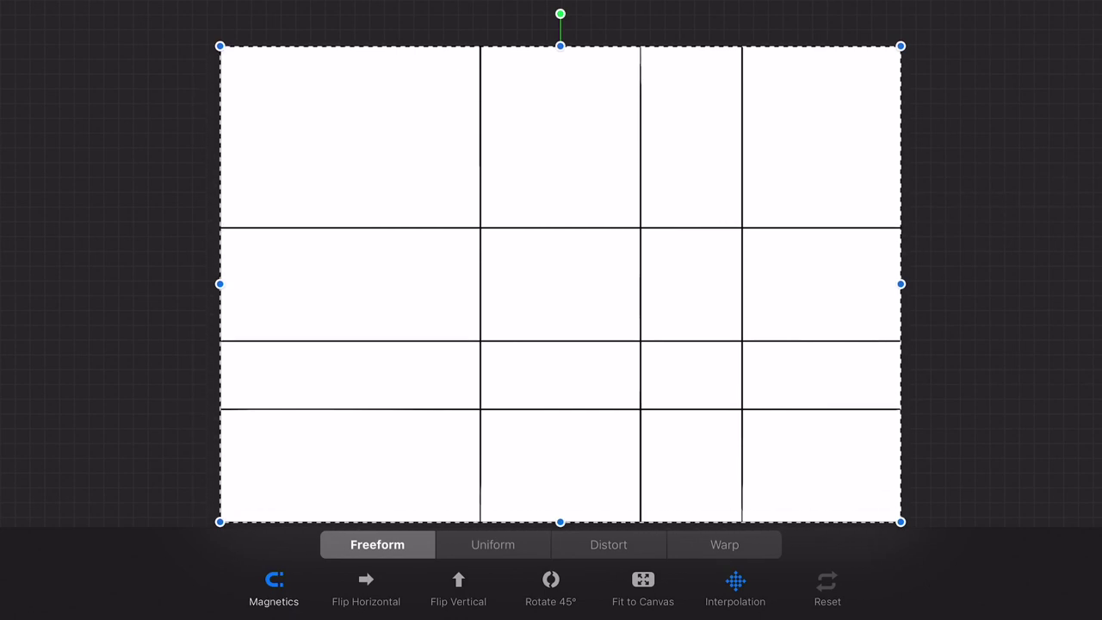
left_click_drag(560, 228, 559, 159)
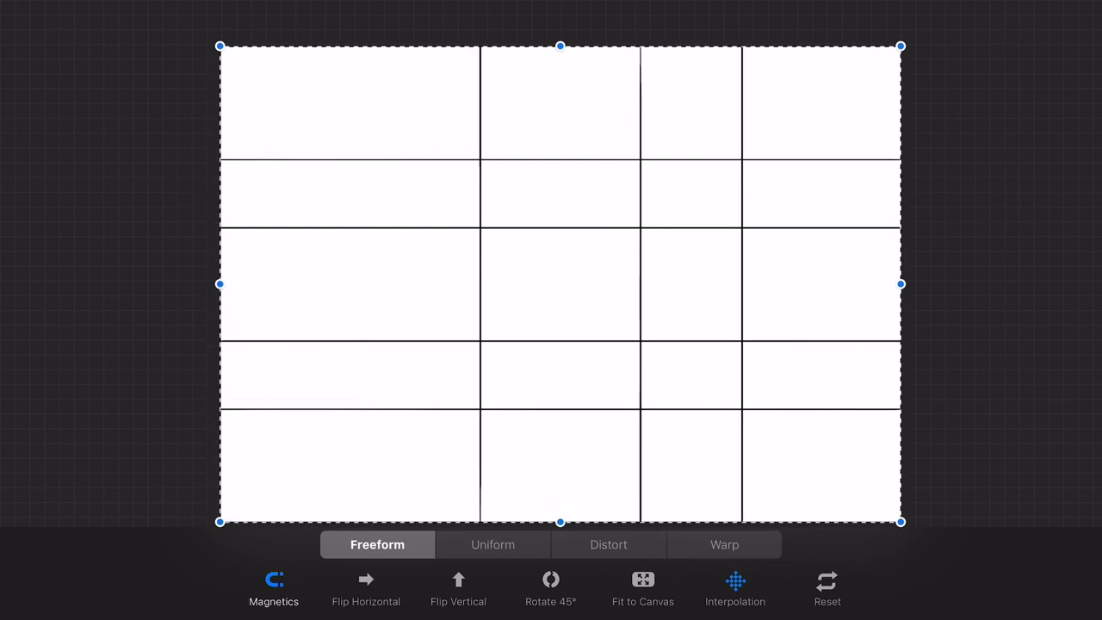
key("v")
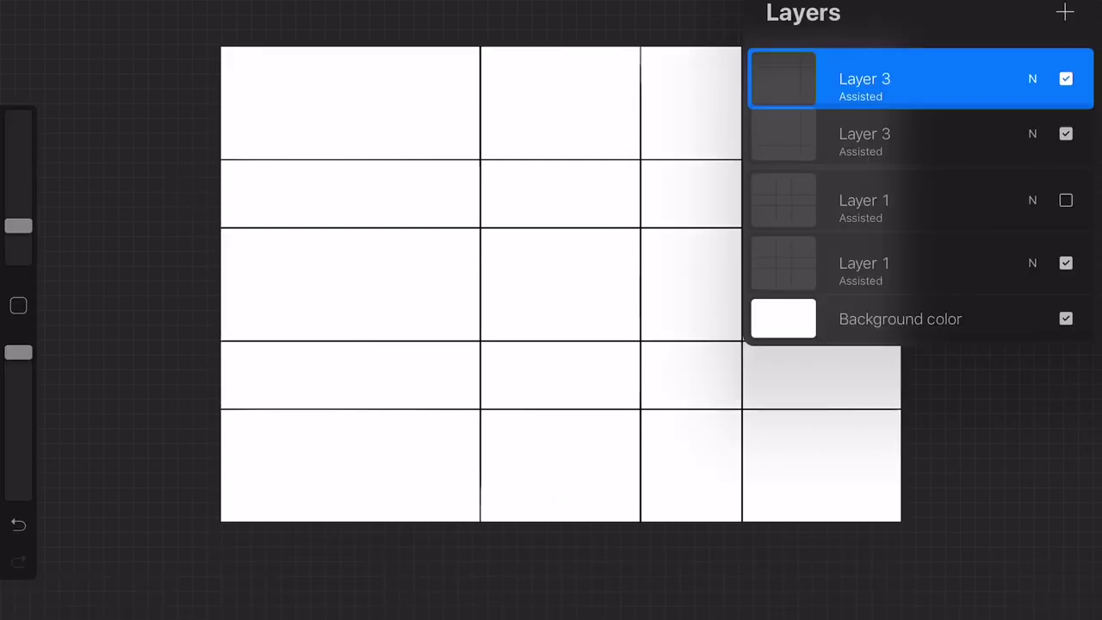
Duplicate the top Layer 3 again and move the copied vertical line left
left_click_drag(990, 74, 818, 74)
left_click(976, 74)
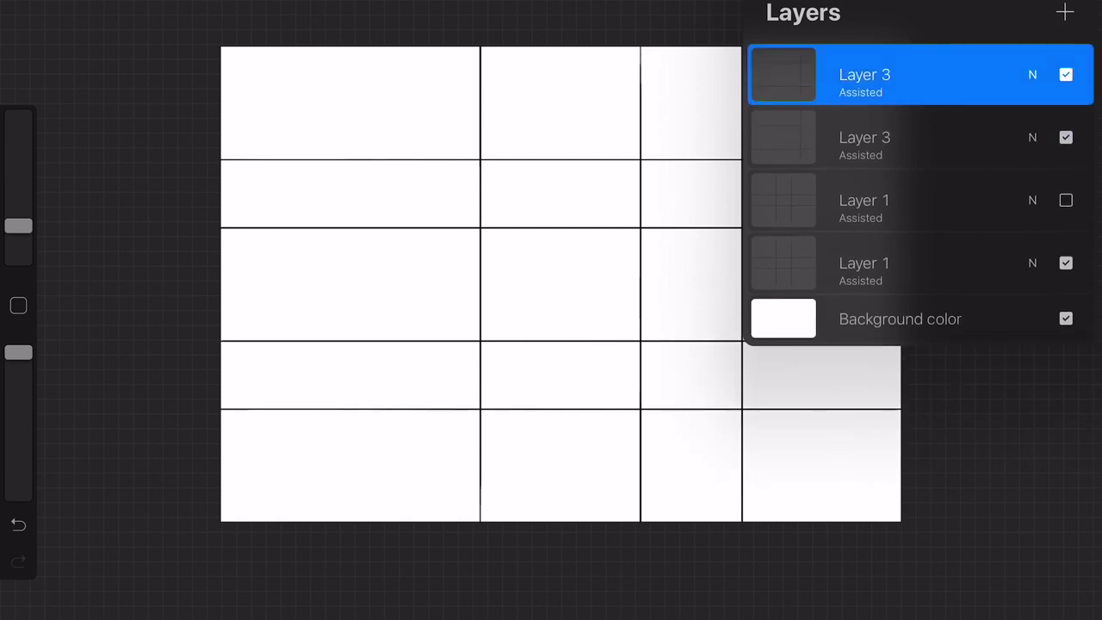
key("v")
left_click_drag(640, 284, 379, 284)
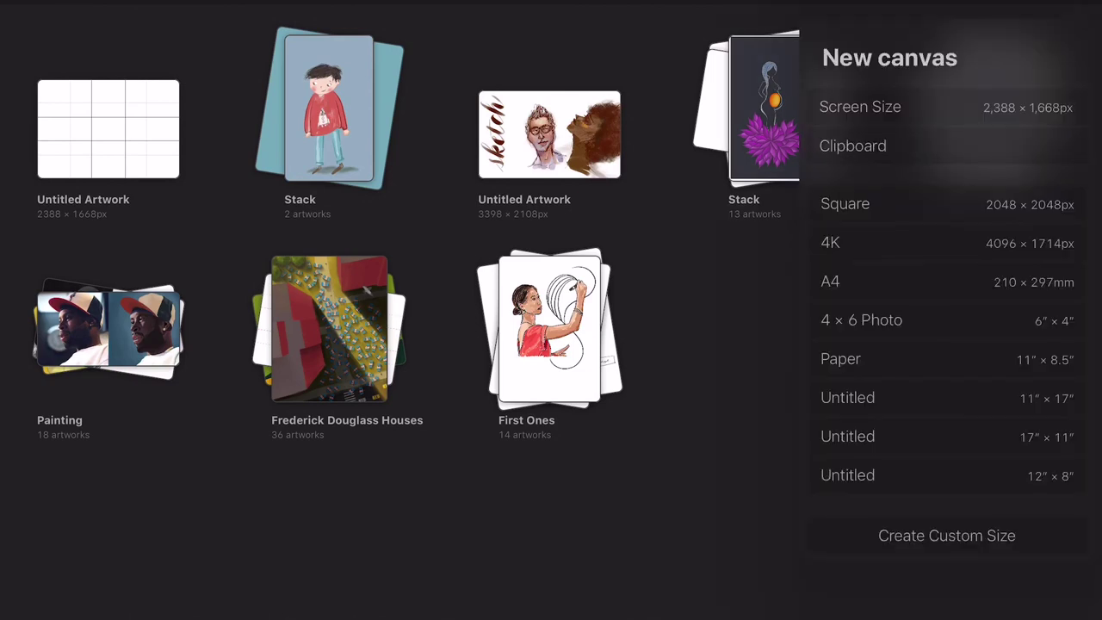
Create a new 11 × 17 inch canvas
left_click(947, 396)
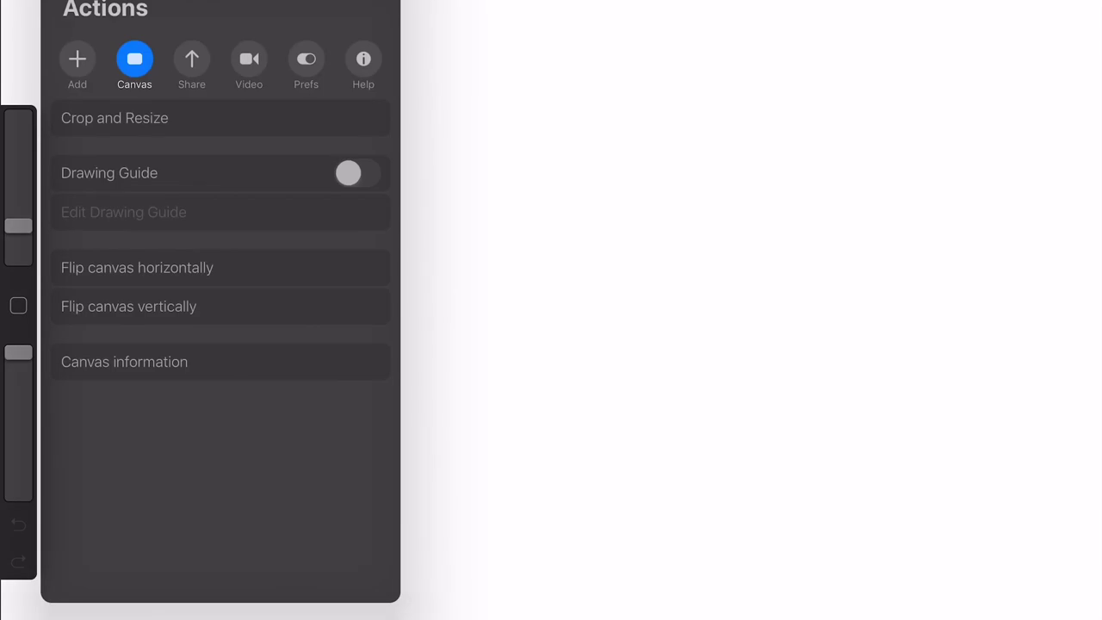
Check the pixel dimensions of the new 11″ × 17″ canvas
left_click(114, 118)
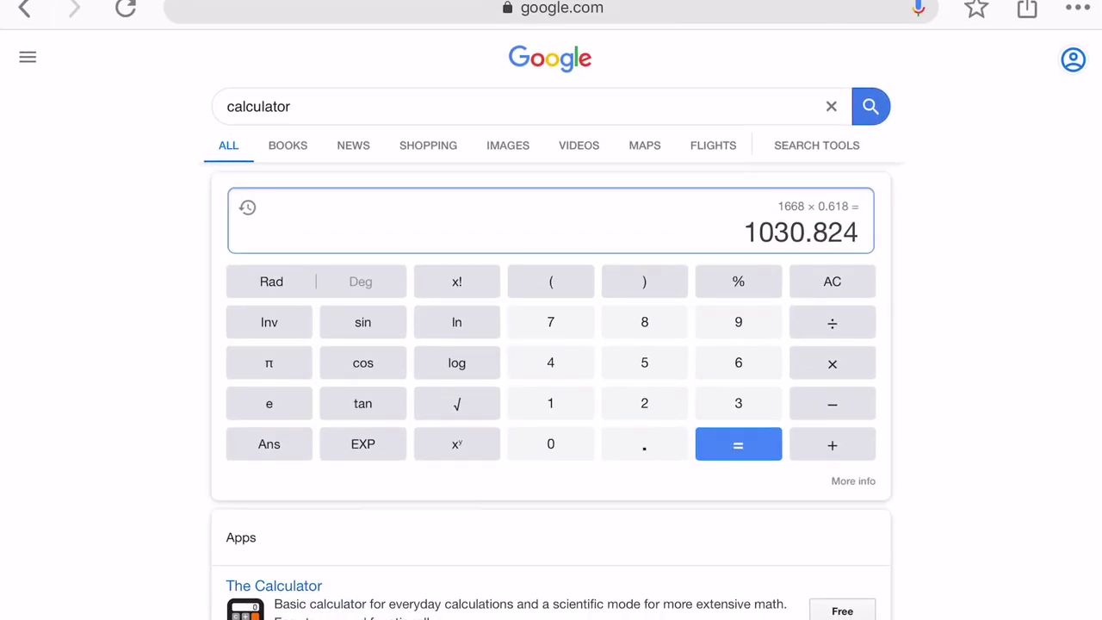
Clear the calculator and compute 17 × 300 = 5100
left_click(832, 281)
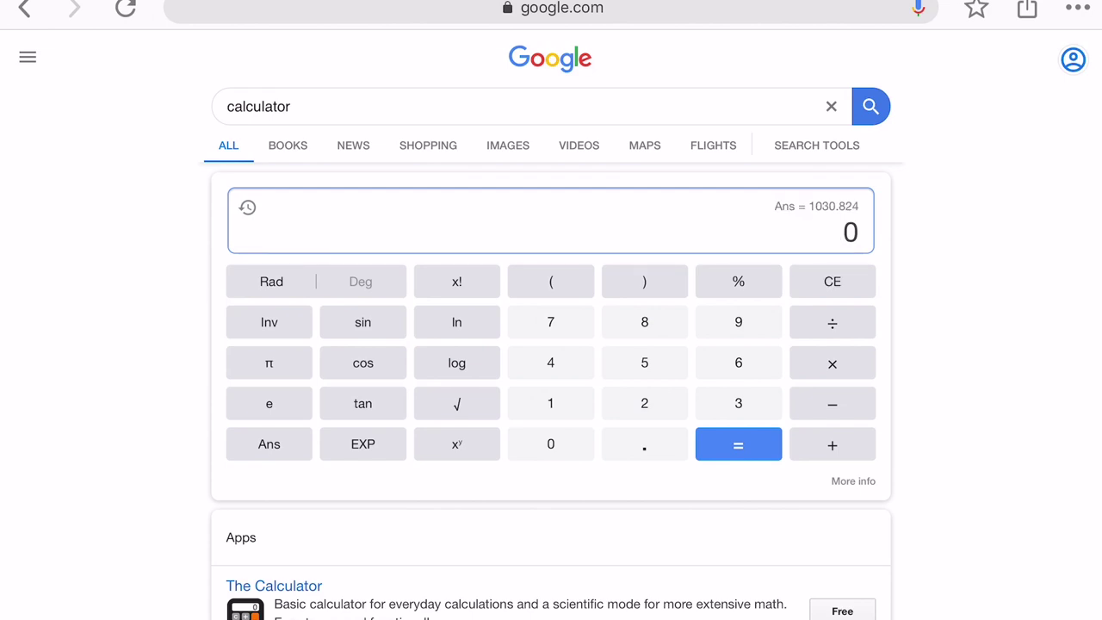
left_click(550, 403)
left_click(550, 322)
left_click(832, 362)
left_click(738, 403)
left_click(550, 443)
left_click(550, 443)
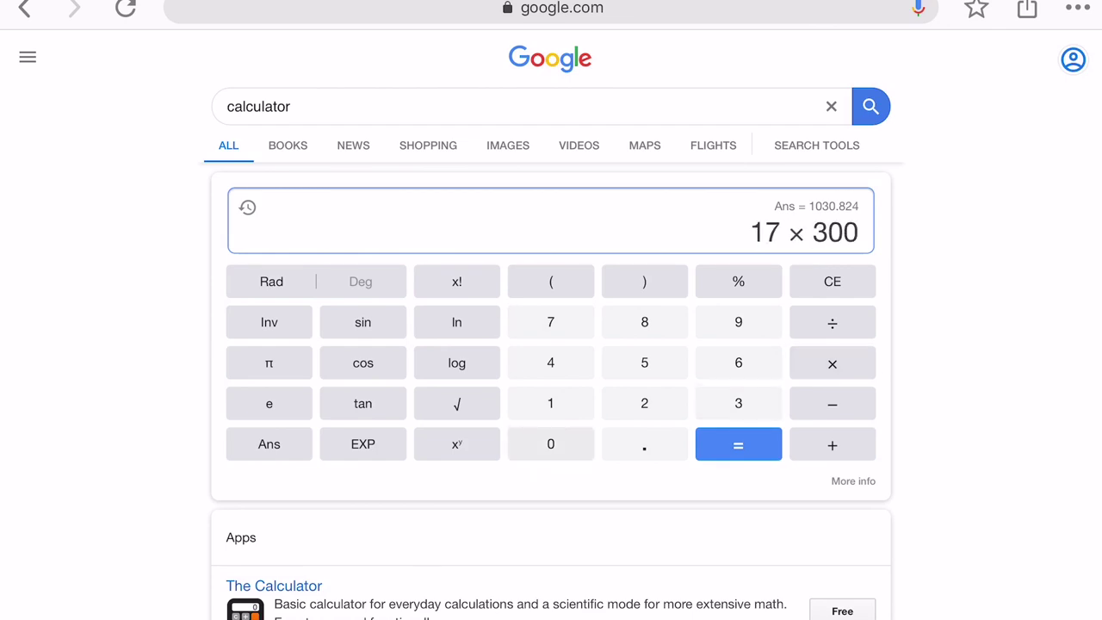
left_click(737, 443)
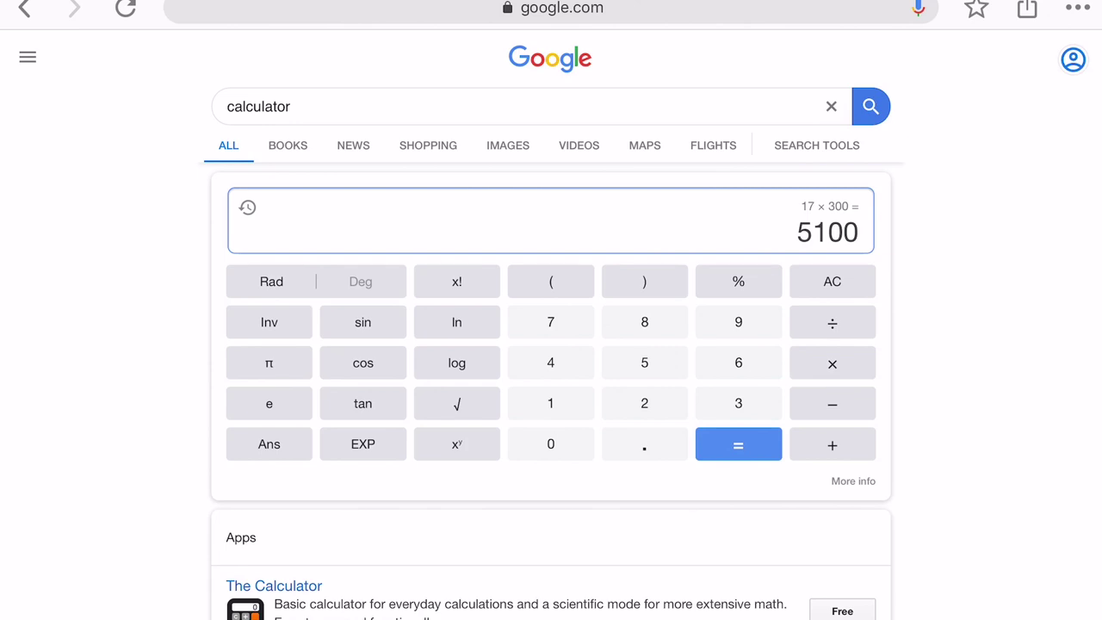
Multiply 5100 by the golden ratio 0.618 to get 3151.8
left_click(832, 363)
left_click(550, 443)
left_click(644, 443)
left_click(737, 362)
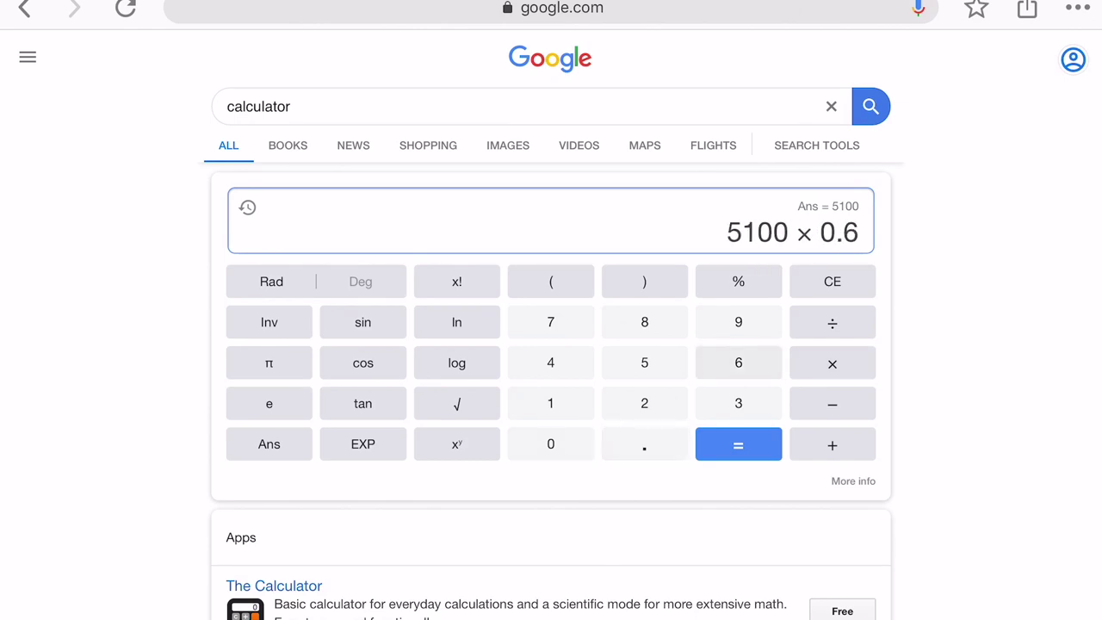
left_click(550, 403)
left_click(643, 321)
left_click(737, 443)
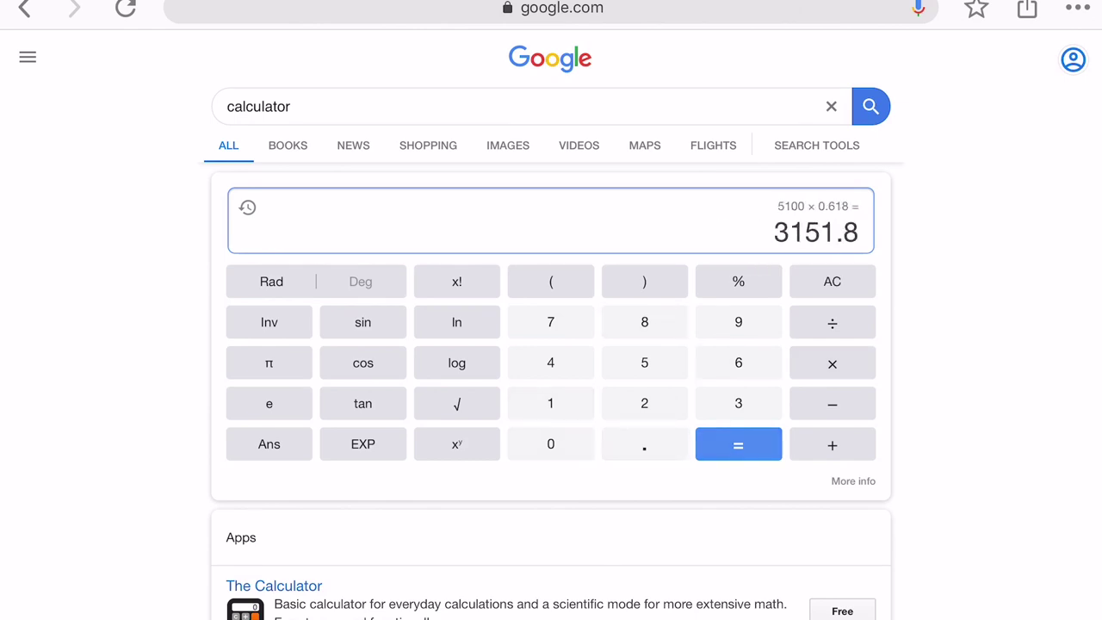